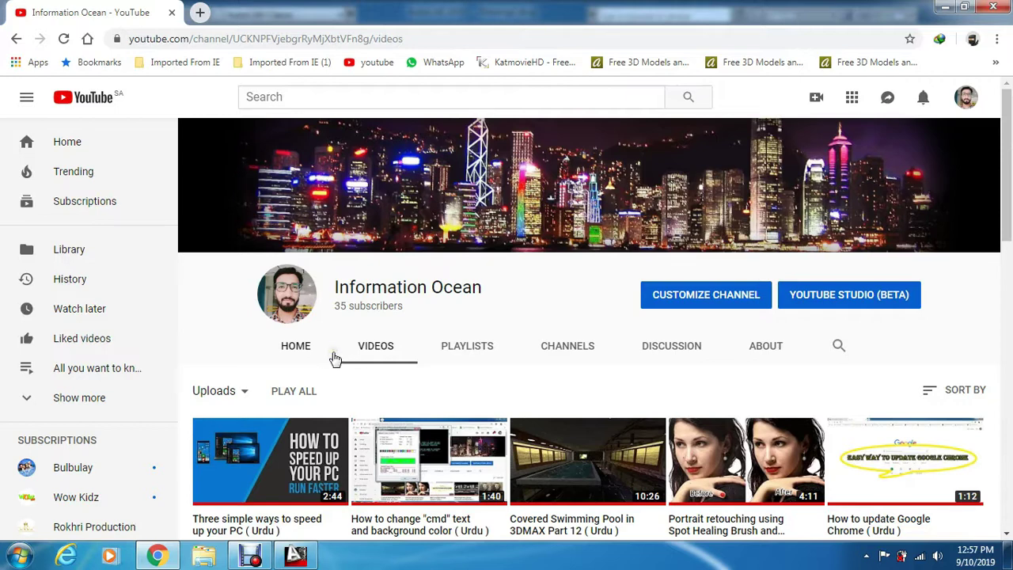
Switch from the YouTube page in Chrome to the empty AutoCAD Drawing1.dwg.
{"action": "left_click", "coordinate": [295, 556]}
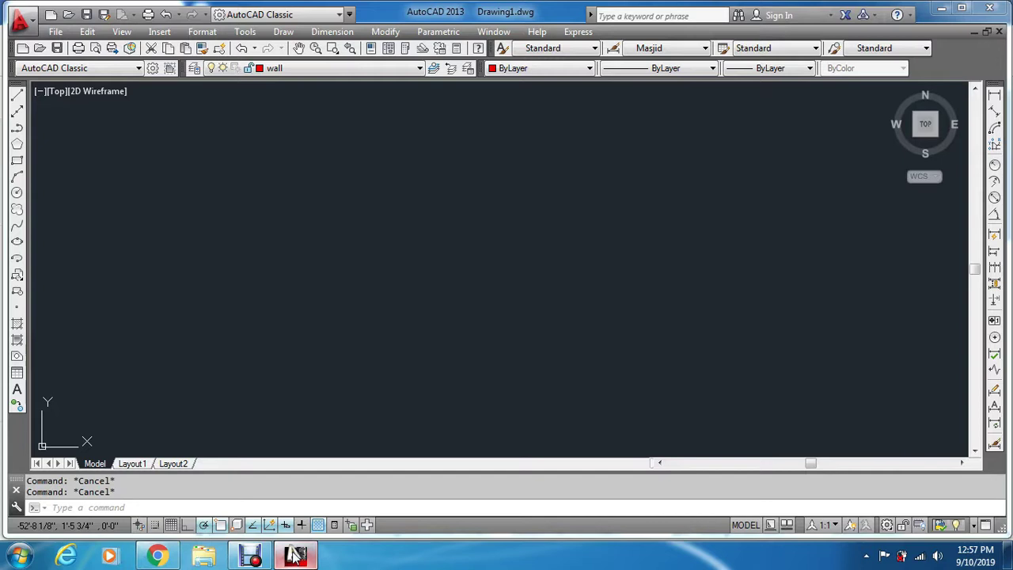
{"action": "type", "text": "rec"}
Draw a 50' by 100' rectangle for the plan outline and zoom to extents.
{"action": "key", "text": "Return"}
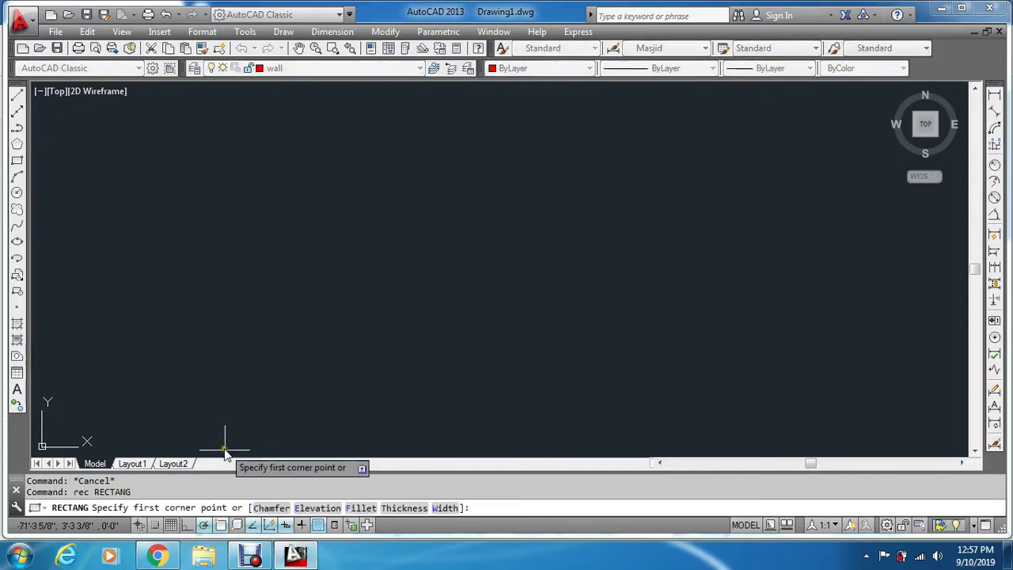
{"action": "left_click", "coordinate": [244, 395]}
{"action": "type", "text": "@"}
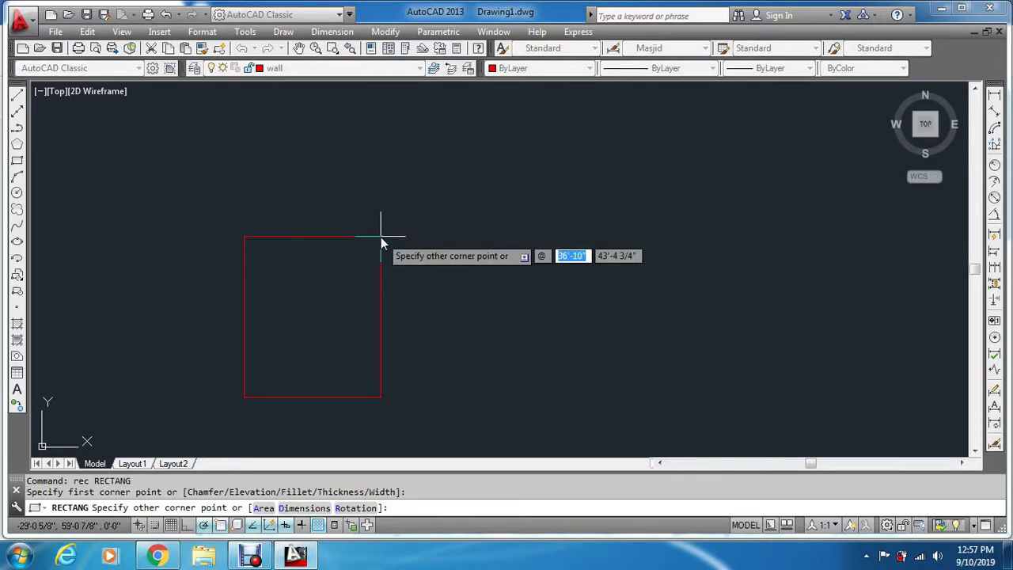
{"action": "type", "text": "50"}
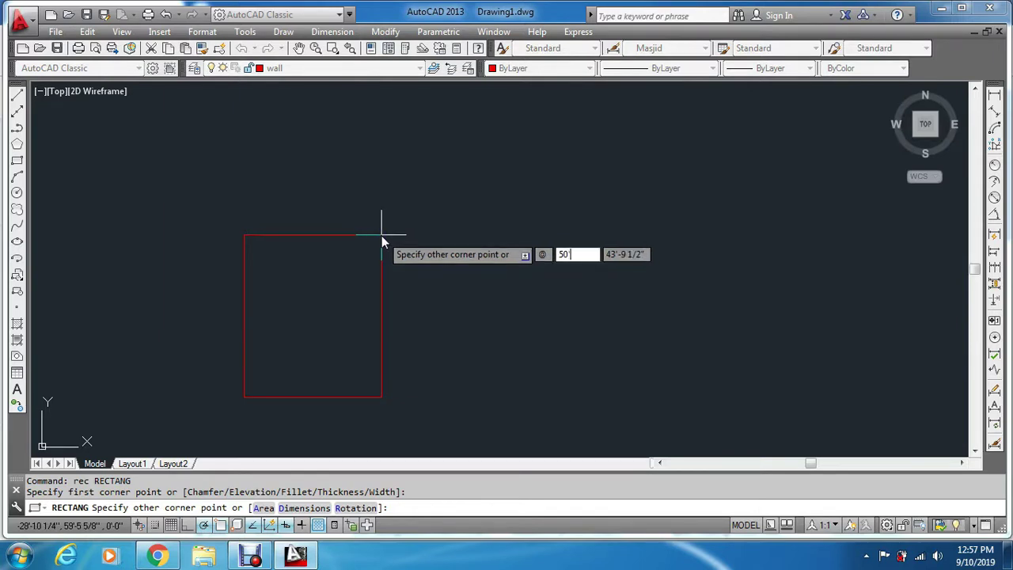
{"action": "key", "text": "Tab"}
{"action": "type", "text": "1"}
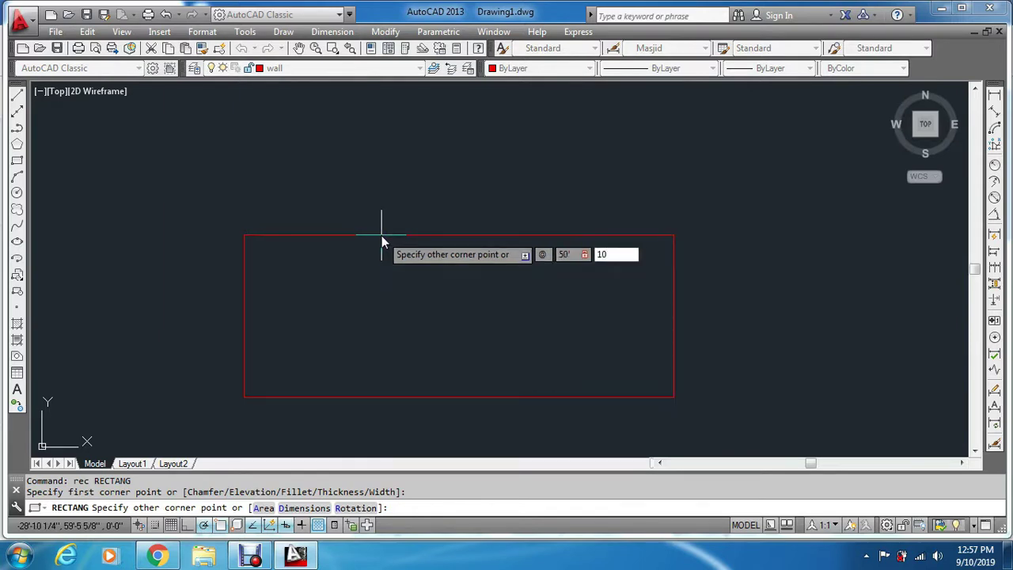
{"action": "key", "text": "Return"}
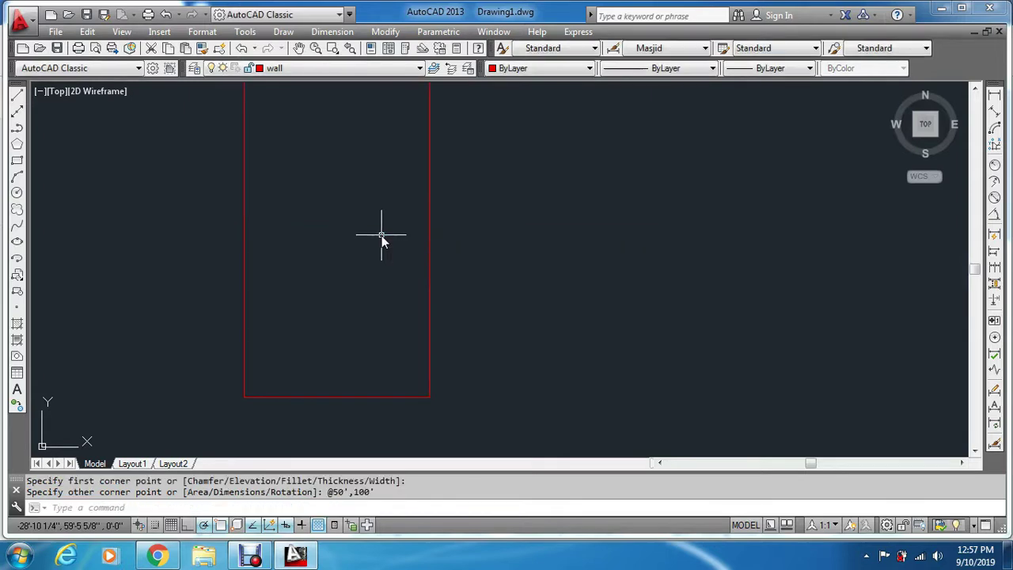
{"action": "key", "text": "Escape"}
{"action": "type", "text": "z"}
{"action": "key", "text": "Return"}
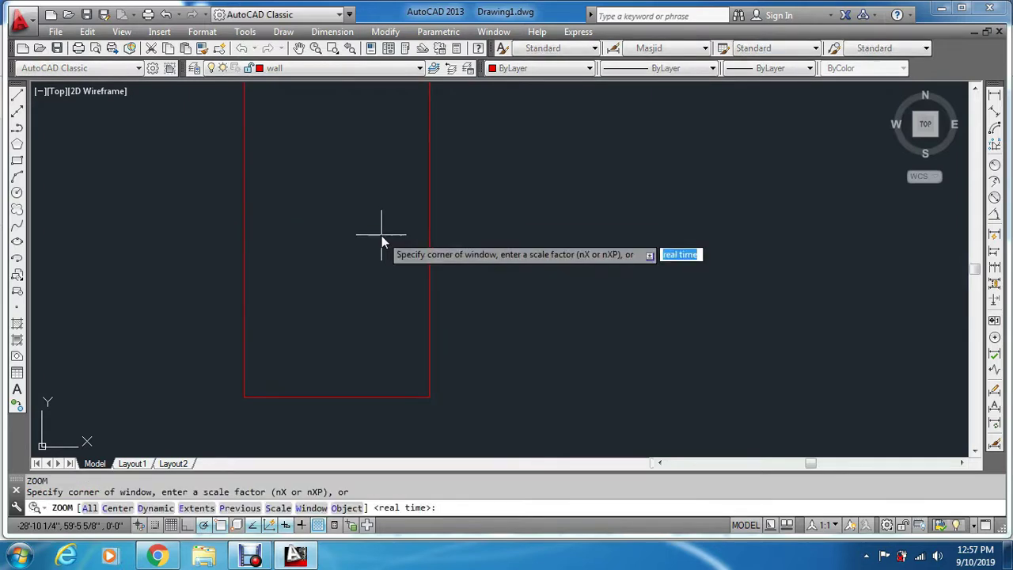
{"action": "type", "text": "e"}
{"action": "key", "text": "Return"}
Offset the rectangle 9" inward to form the inner wall line.
{"action": "key", "text": "Escape"}
{"action": "key", "text": "Escape"}
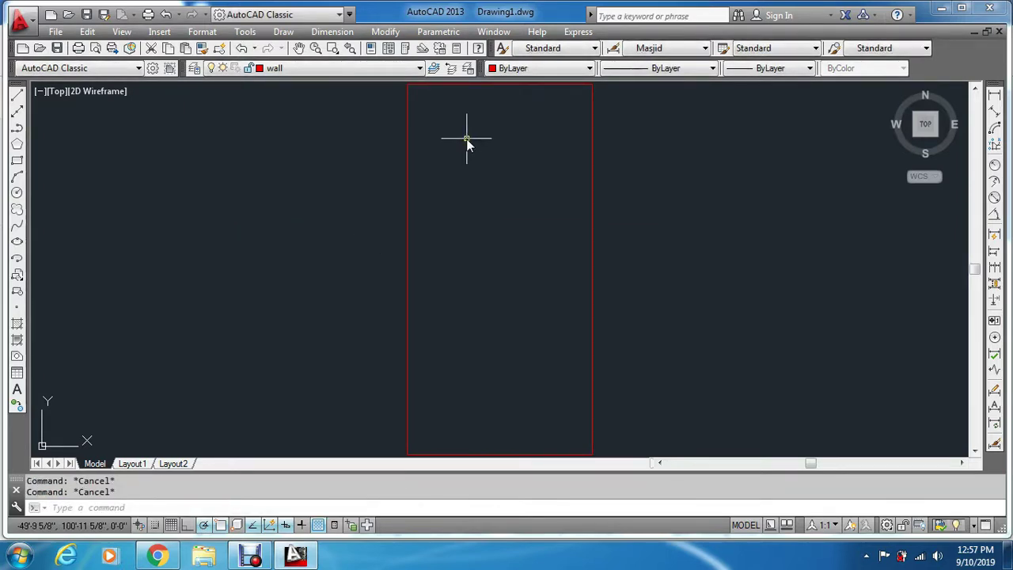
{"action": "type", "text": "o"}
{"action": "key", "text": "Return"}
{"action": "type", "text": "9"}
{"action": "key", "text": "Return"}
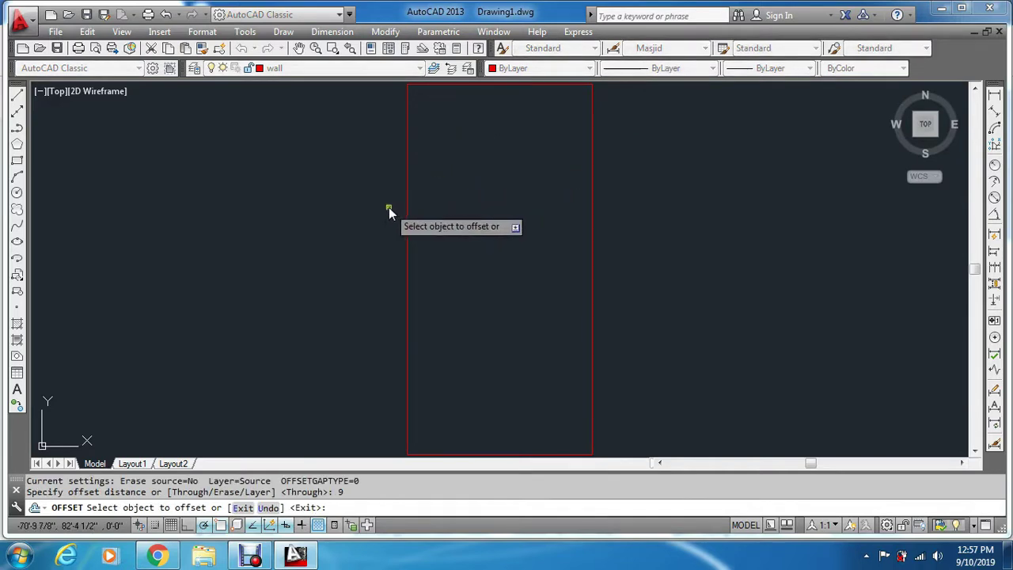
{"action": "left_click", "coordinate": [406, 237]}
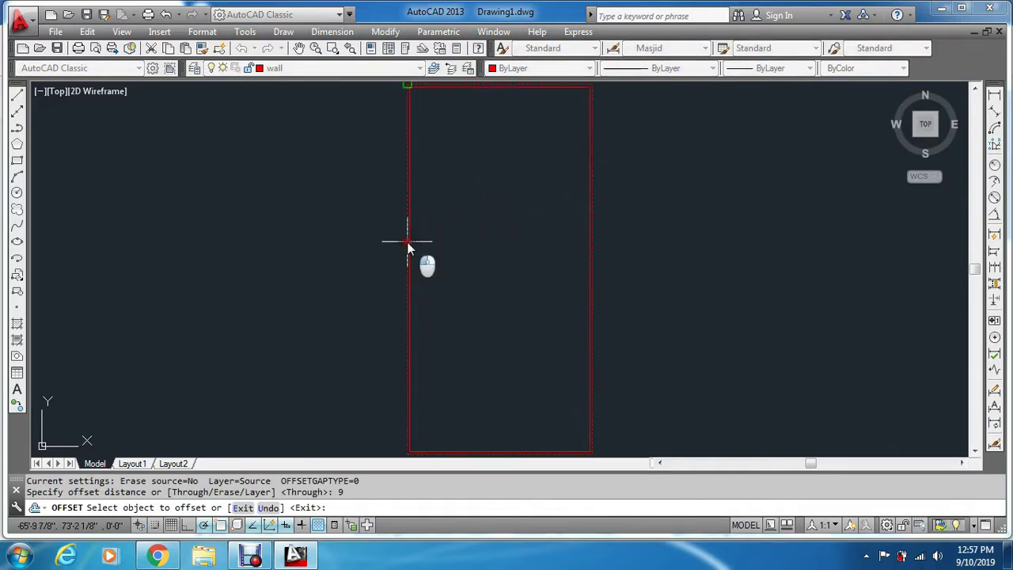
{"action": "left_click", "coordinate": [511, 249]}
{"action": "key", "text": "Escape"}
Explode both rectangles into separate lines.
{"action": "key", "text": "Escape"}
{"action": "key", "text": "Escape"}
{"action": "type", "text": "x"}
{"action": "key", "text": "Return"}
{"action": "left_click", "coordinate": [475, 204]}
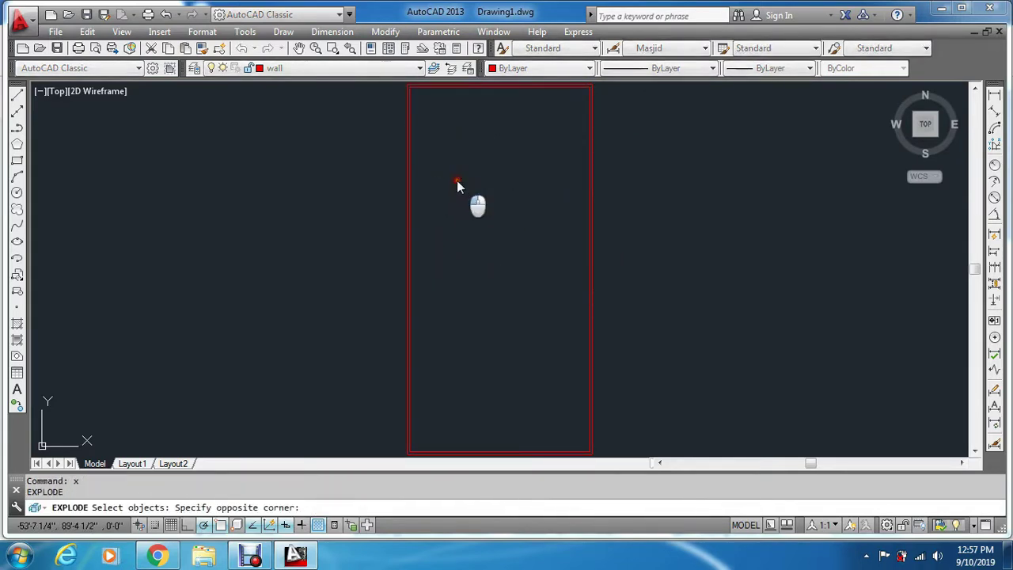
{"action": "left_click", "coordinate": [320, 229]}
{"action": "scroll", "coordinate": [428, 142], "scroll_direction": "down", "scroll_amount": 2}
{"action": "key", "text": "Escape"}
{"action": "key", "text": "Escape"}
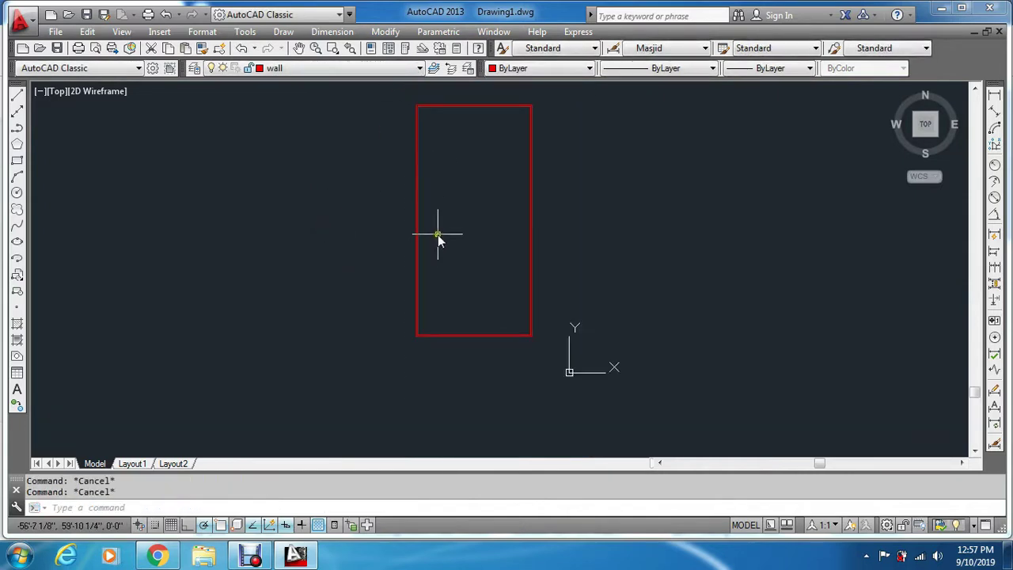
Offset the bottom wall line 30' upward to start a cross wall.
{"action": "type", "text": "o"}
{"action": "key", "text": "Return"}
{"action": "type", "text": "30'"}
{"action": "key", "text": "Return"}
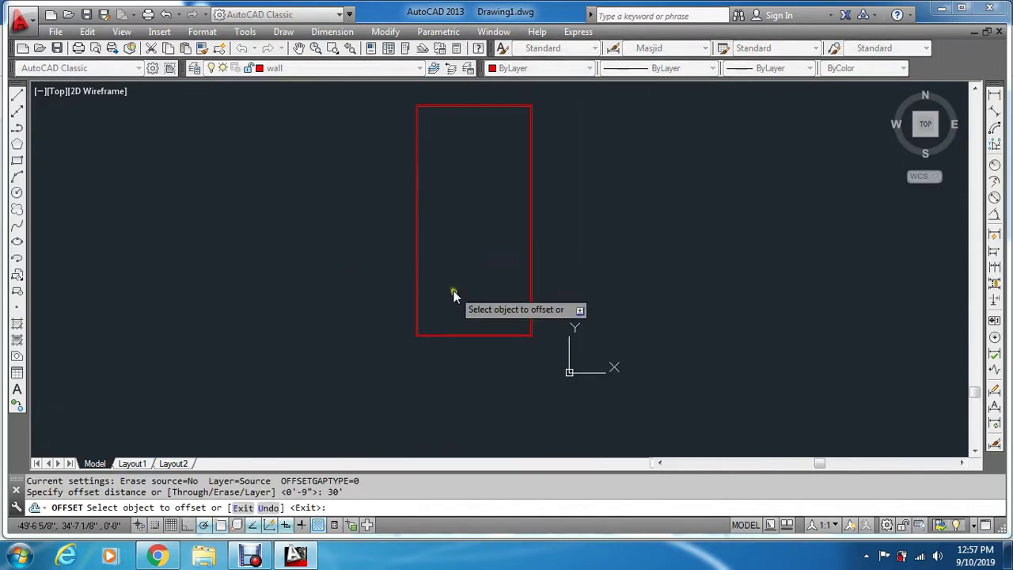
{"action": "scroll", "coordinate": [467, 348], "scroll_direction": "up", "scroll_amount": 4}
{"action": "left_click", "coordinate": [485, 305]}
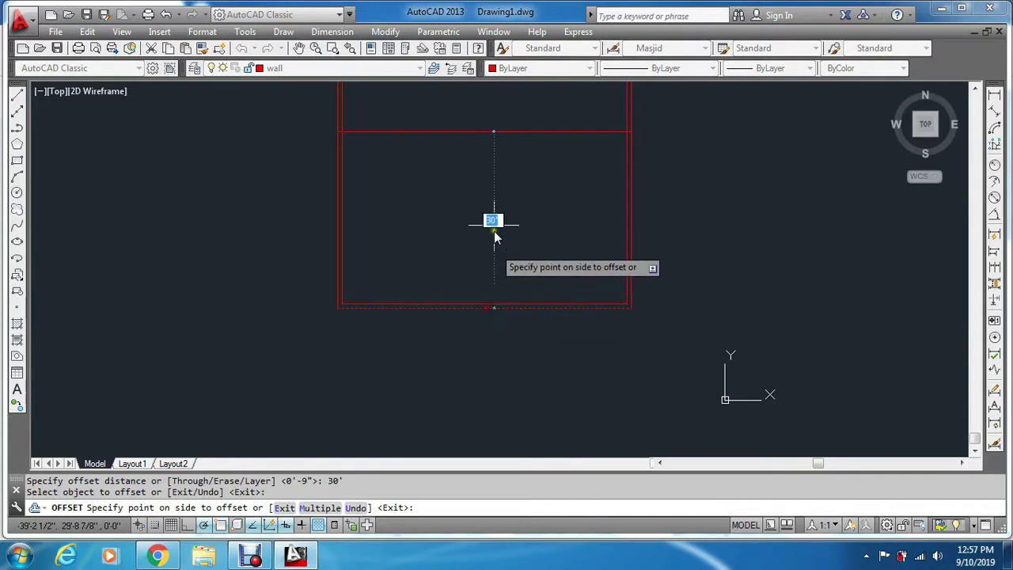
{"action": "left_click", "coordinate": [491, 207]}
{"action": "key", "text": "Escape"}
{"action": "key", "text": "Escape"}
Offset the new cross wall line 9" upward to make it a double wall.
{"action": "type", "text": "o"}
{"action": "key", "text": "Return"}
{"action": "type", "text": "9"}
{"action": "key", "text": "Return"}
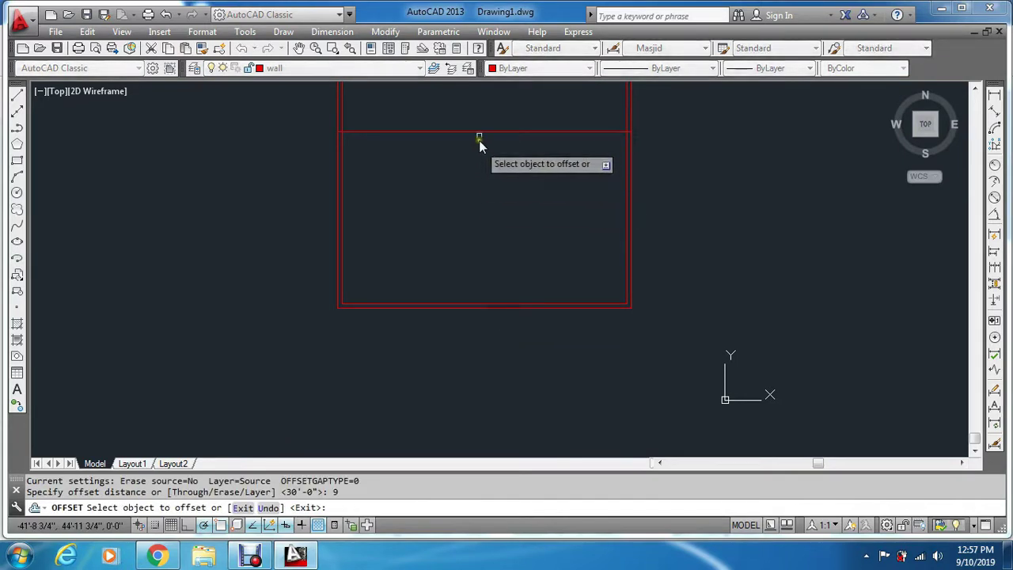
{"action": "left_click", "coordinate": [481, 129]}
{"action": "left_click", "coordinate": [484, 111]}
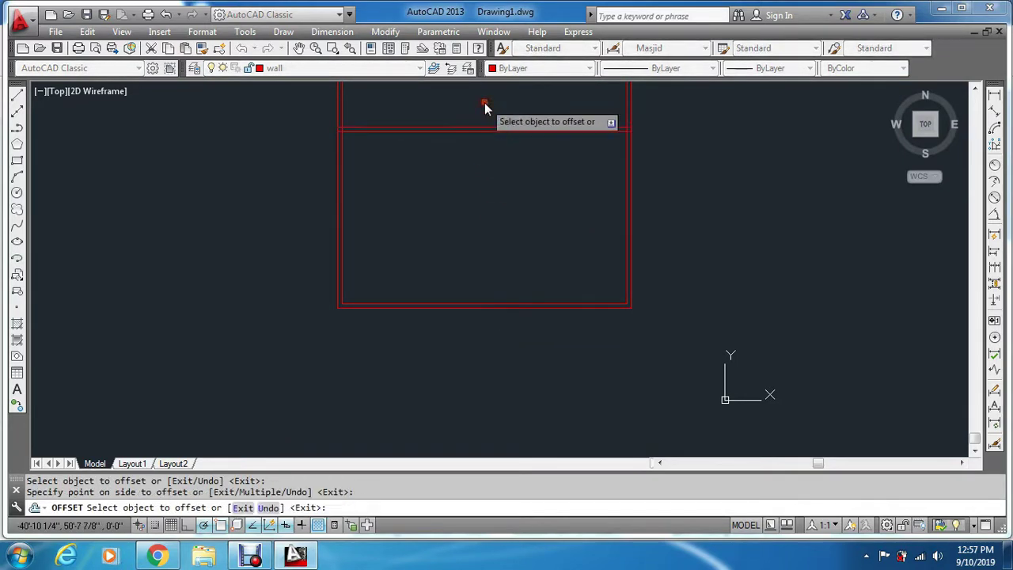
{"action": "scroll", "coordinate": [483, 170], "scroll_direction": "down", "scroll_amount": 5}
{"action": "key", "text": "Escape"}
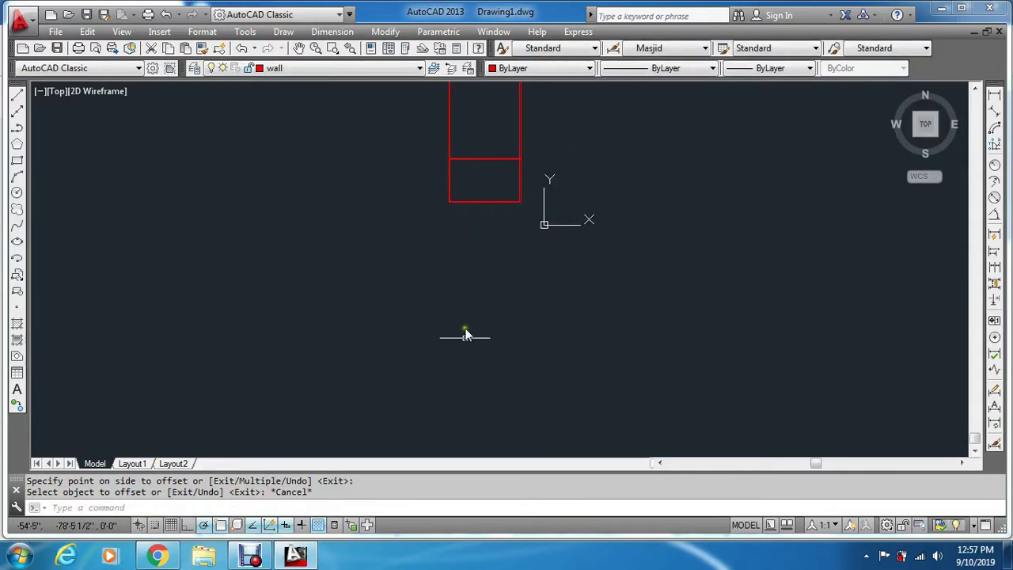
{"action": "key", "text": "Escape"}
Zoom to extents and pan so the top walls of the plan are visible.
{"action": "key", "text": "Escape"}
{"action": "type", "text": "z"}
{"action": "key", "text": "Return"}
{"action": "type", "text": "e"}
{"action": "key", "text": "Return"}
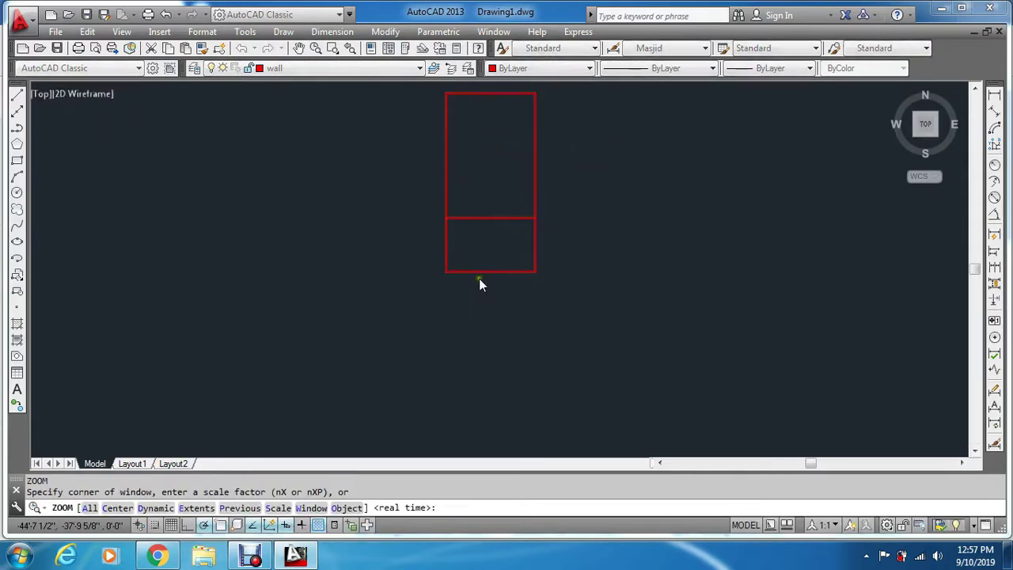
{"action": "type", "text": "e"}
{"action": "key", "text": "Return"}
{"action": "middle_click_drag", "start_coordinate": [510, 130], "coordinate": [515, 249]}
{"action": "key", "text": "Escape"}
{"action": "key", "text": "Escape"}
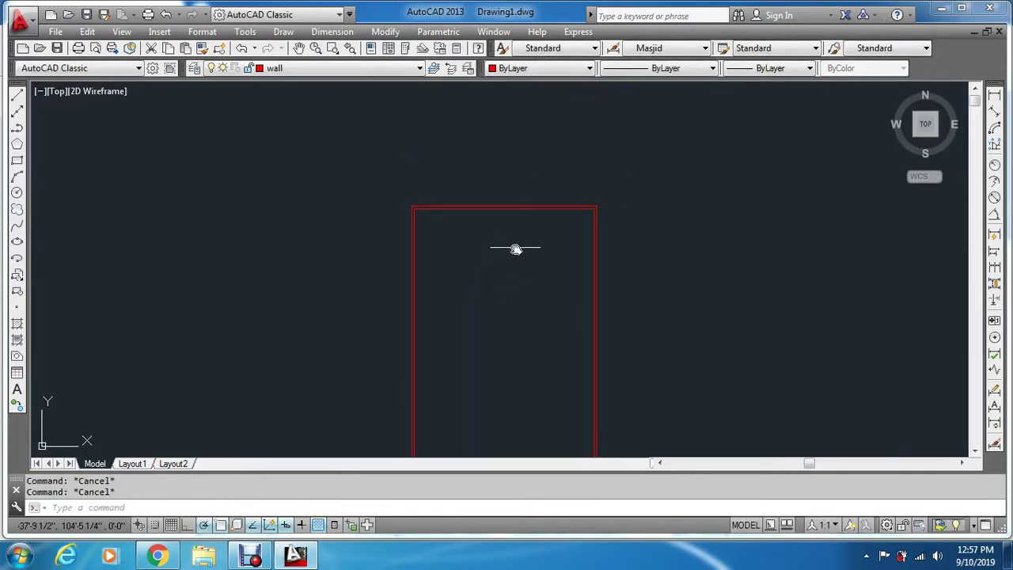
Offset the top inner wall line 14' down as a room divider.
{"action": "type", "text": "o"}
{"action": "key", "text": "Return"}
{"action": "type", "text": "14'"}
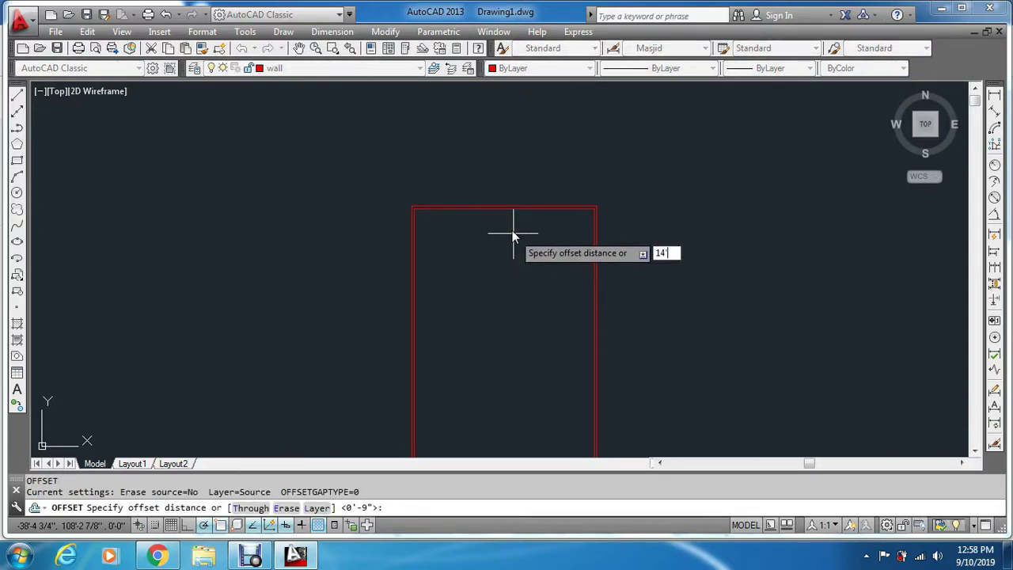
{"action": "key", "text": "Return"}
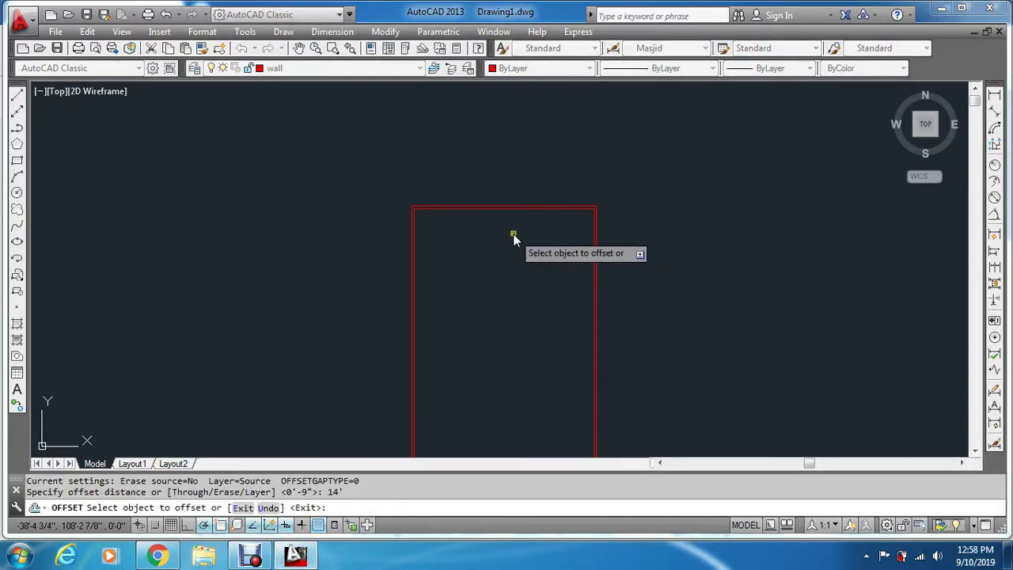
{"action": "scroll", "coordinate": [507, 208], "scroll_direction": "up", "scroll_amount": 2}
{"action": "left_click", "coordinate": [512, 209]}
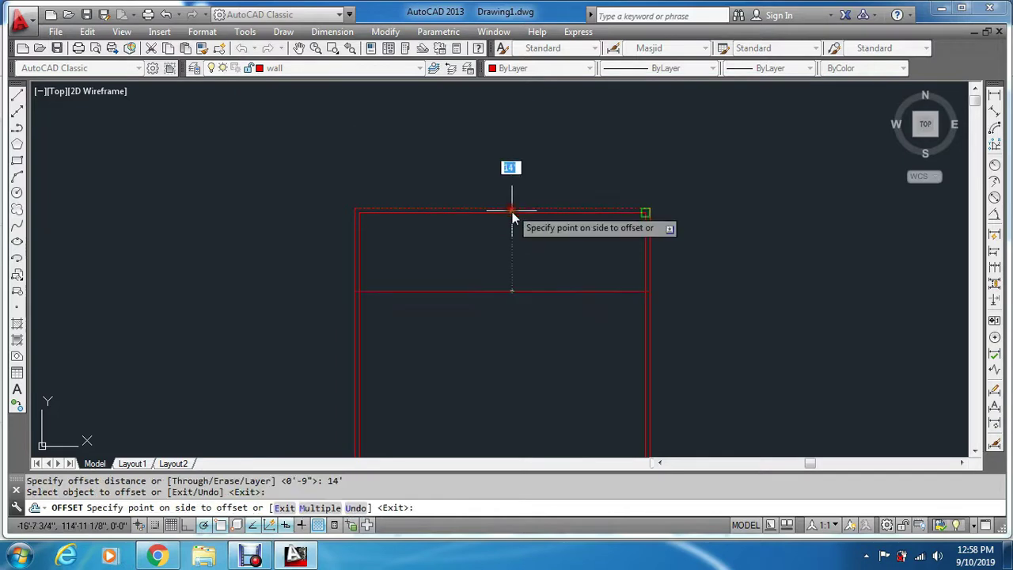
{"action": "left_click", "coordinate": [512, 290]}
{"action": "key", "text": "Escape"}
{"action": "key", "text": "Escape"}
Offset the new divider 9" to thicken it into a double wall.
{"action": "key", "text": "Return"}
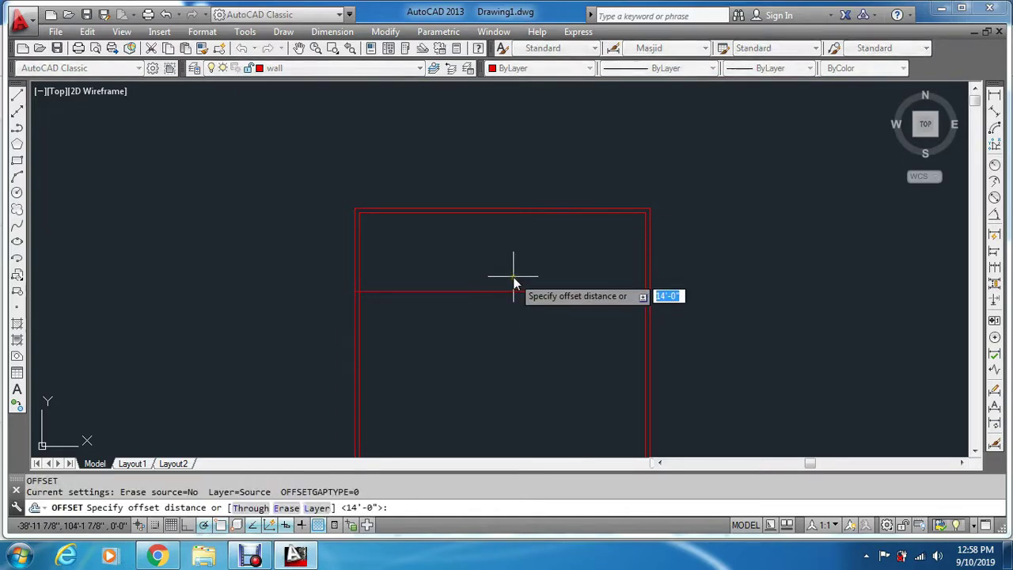
{"action": "type", "text": "9"}
{"action": "key", "text": "Return"}
{"action": "left_click", "coordinate": [512, 291]}
{"action": "left_click", "coordinate": [511, 278]}
{"action": "key", "text": "Escape"}
{"action": "key", "text": "Escape"}
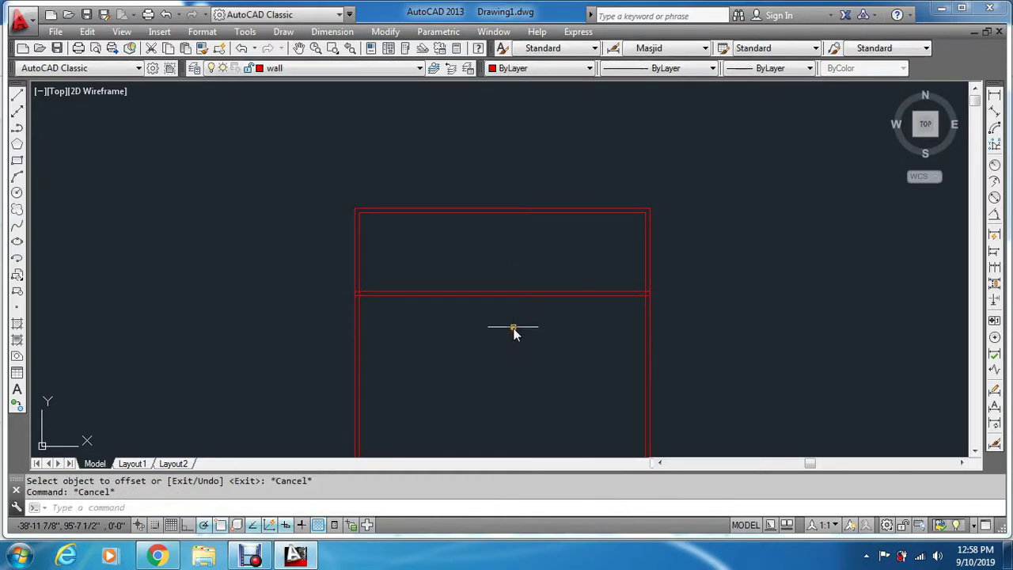
{"action": "scroll", "coordinate": [515, 327], "scroll_direction": "down", "scroll_amount": 5}
{"action": "scroll", "coordinate": [516, 248], "scroll_direction": "up", "scroll_amount": 2}
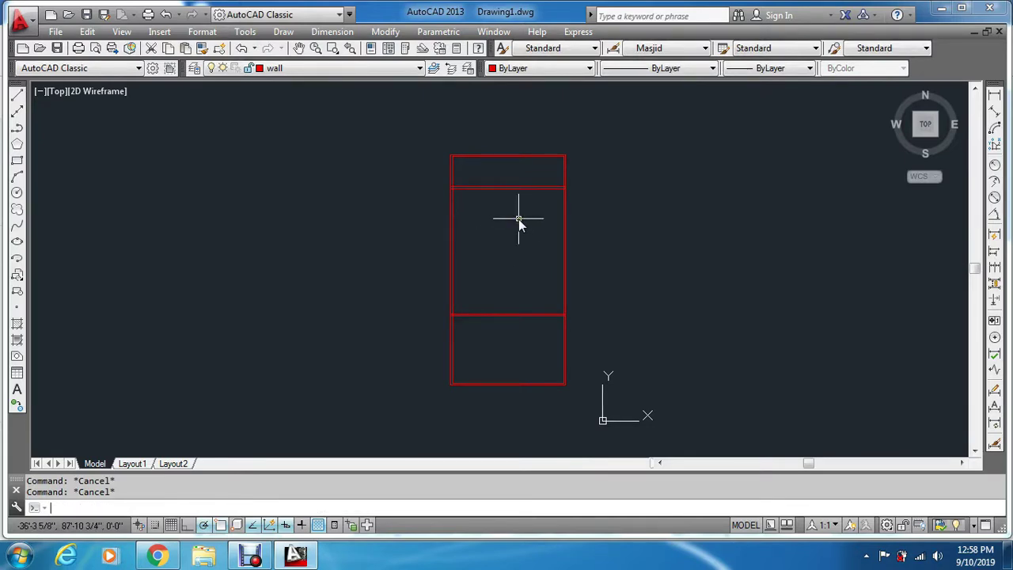
Offset the right and left inner wall lines 14' inward as vertical partitions.
{"action": "key", "text": "Return"}
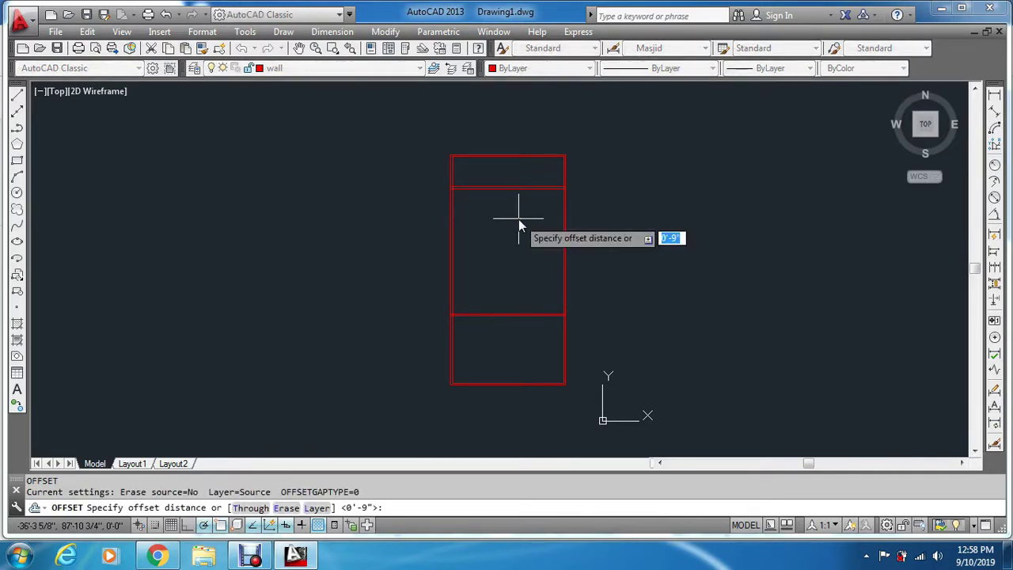
{"action": "type", "text": "14"}
{"action": "key", "text": "Return"}
{"action": "scroll", "coordinate": [539, 391], "scroll_direction": "up", "scroll_amount": 4}
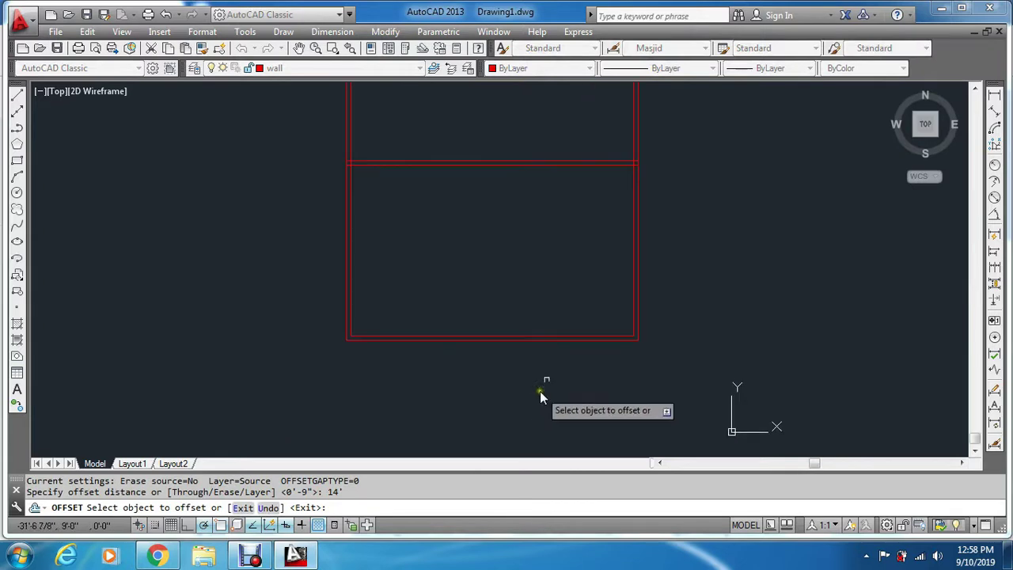
{"action": "left_click", "coordinate": [639, 310]}
{"action": "left_click", "coordinate": [475, 308]}
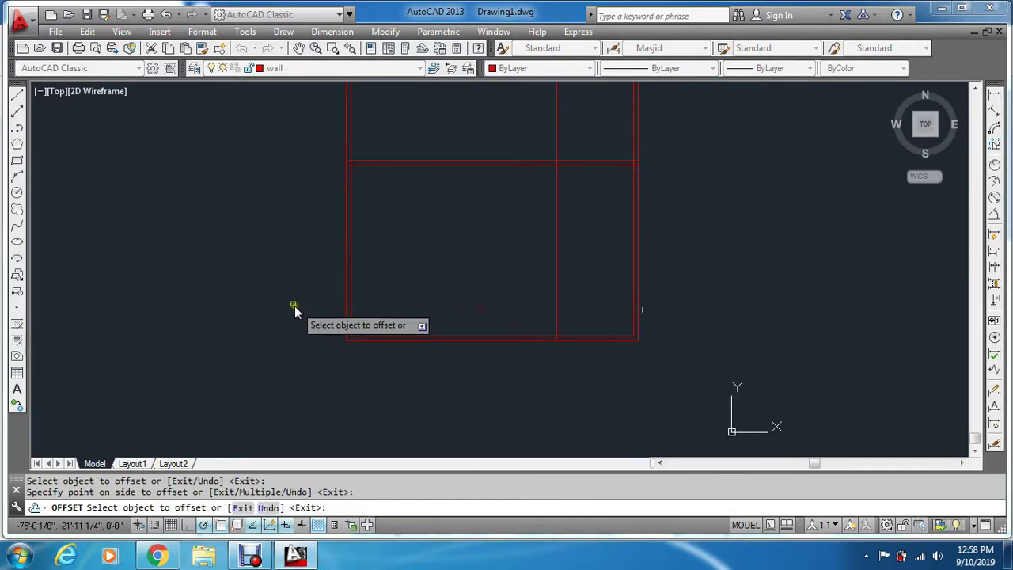
{"action": "left_click", "coordinate": [348, 315]}
{"action": "left_click", "coordinate": [423, 305]}
{"action": "key", "text": "Escape"}
{"action": "key", "text": "Escape"}
{"action": "key", "text": "Escape"}
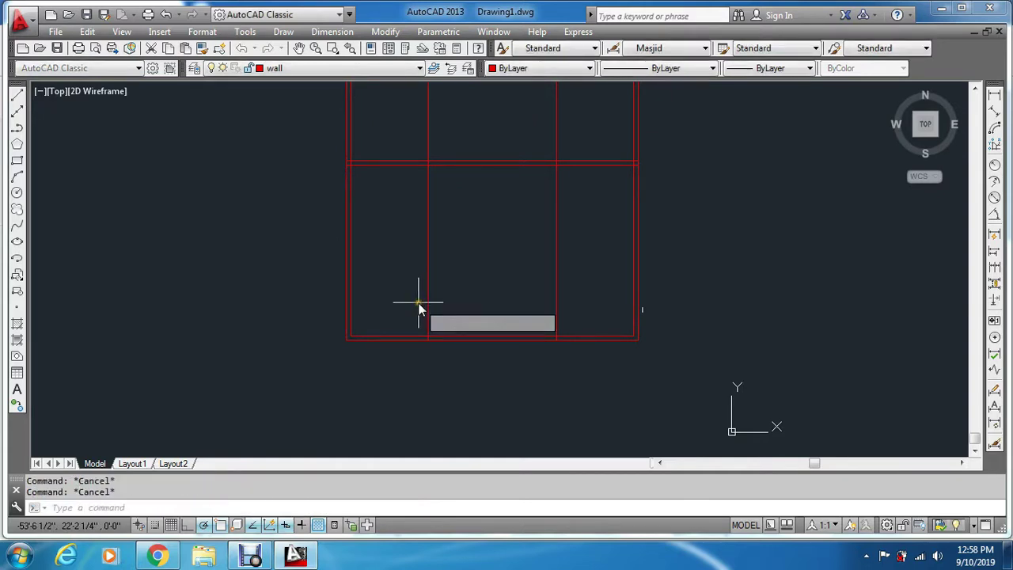
Offset both vertical partitions 9" to make them double walls.
{"action": "type", "text": "o"}
{"action": "key", "text": "Return"}
{"action": "type", "text": "9"}
{"action": "key", "text": "Return"}
{"action": "left_click", "coordinate": [426, 302]}
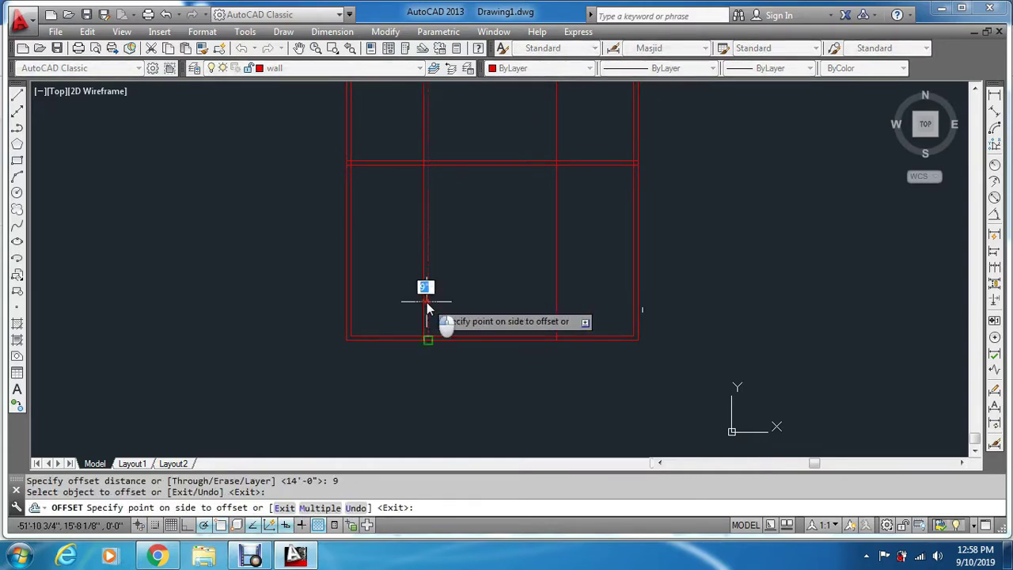
{"action": "left_click", "coordinate": [435, 303]}
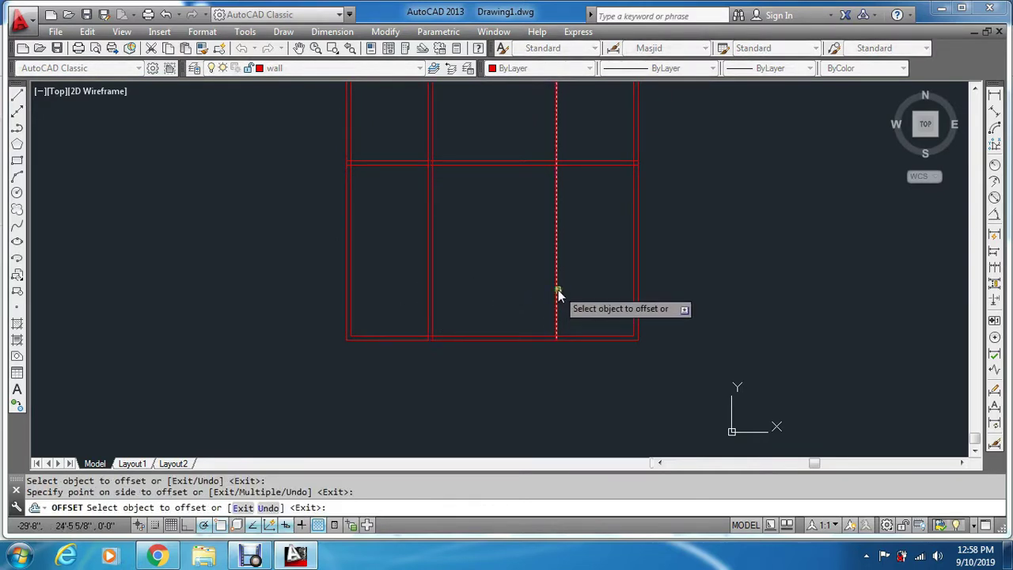
{"action": "left_click", "coordinate": [557, 289]}
{"action": "left_click", "coordinate": [477, 287]}
{"action": "key", "text": "Escape"}
{"action": "key", "text": "Escape"}
{"action": "key", "text": "Escape"}
Offset the bottom wall line 10' upward for a new horizontal wall.
{"action": "type", "text": "o"}
{"action": "key", "text": "Return"}
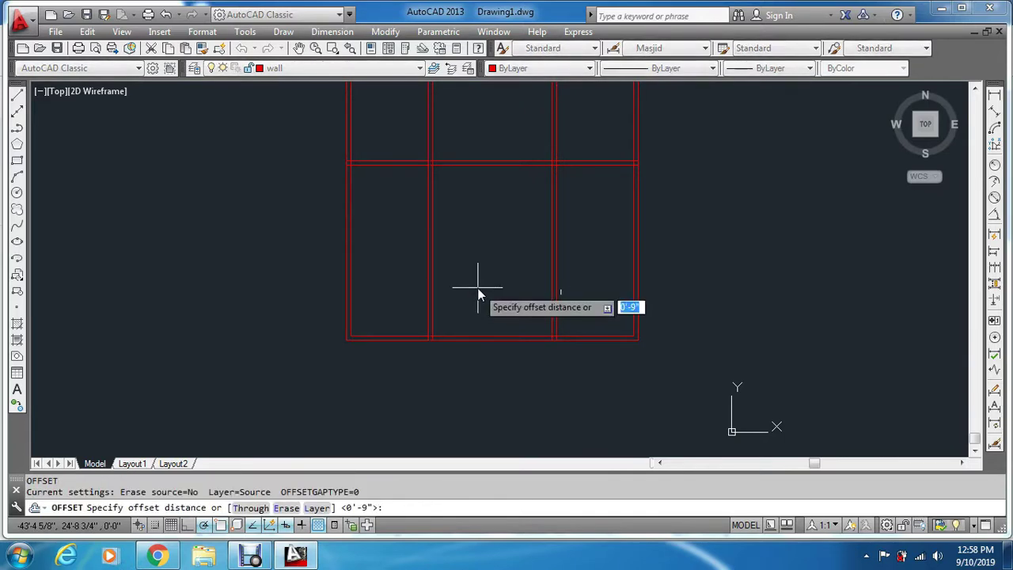
{"action": "type", "text": "10"}
{"action": "key", "text": "Return"}
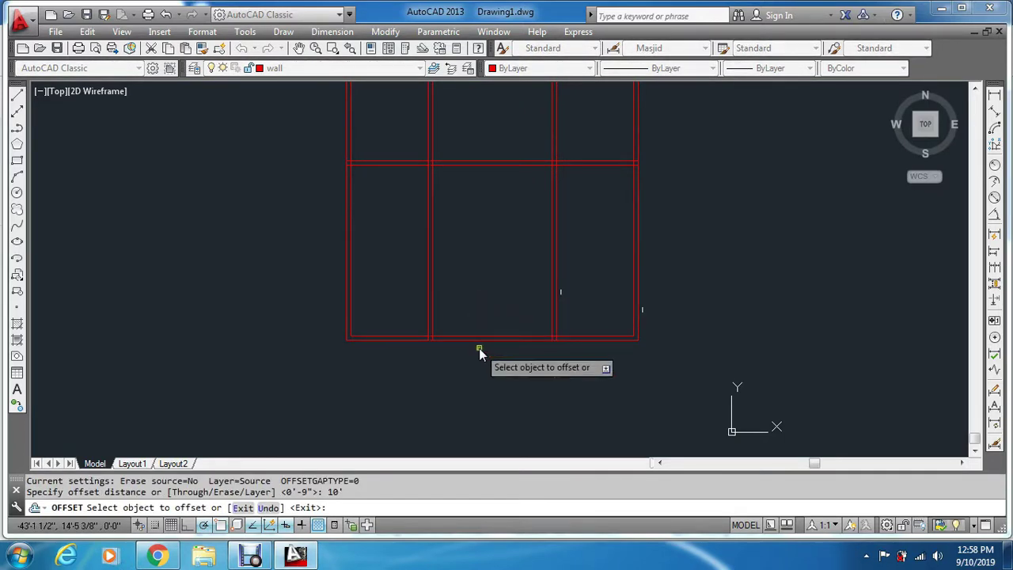
{"action": "left_click", "coordinate": [479, 341]}
{"action": "left_click", "coordinate": [485, 280]}
{"action": "key", "text": "Escape"}
{"action": "key", "text": "Escape"}
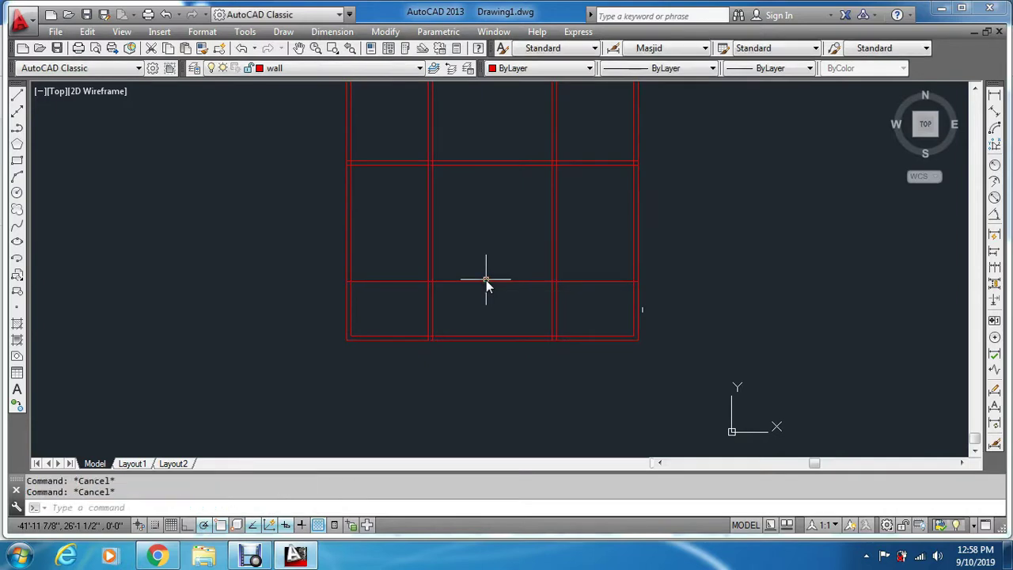
Offset that new horizontal line 9" upward into a double wall.
{"action": "type", "text": "o"}
{"action": "key", "text": "Return"}
{"action": "type", "text": "9"}
{"action": "key", "text": "Return"}
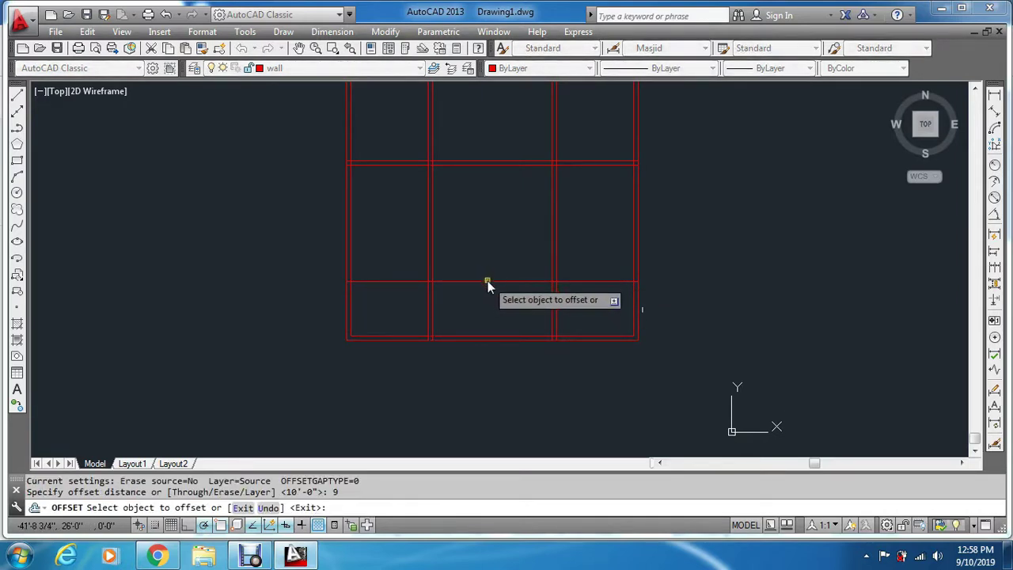
{"action": "left_click", "coordinate": [487, 281]}
{"action": "left_click", "coordinate": [487, 250]}
{"action": "key", "text": "Escape"}
{"action": "key", "text": "Escape"}
Trim the partition lines above the lower horizontal wall, using that wall as the cutting edge.
{"action": "type", "text": "tr"}
{"action": "key", "text": "Return"}
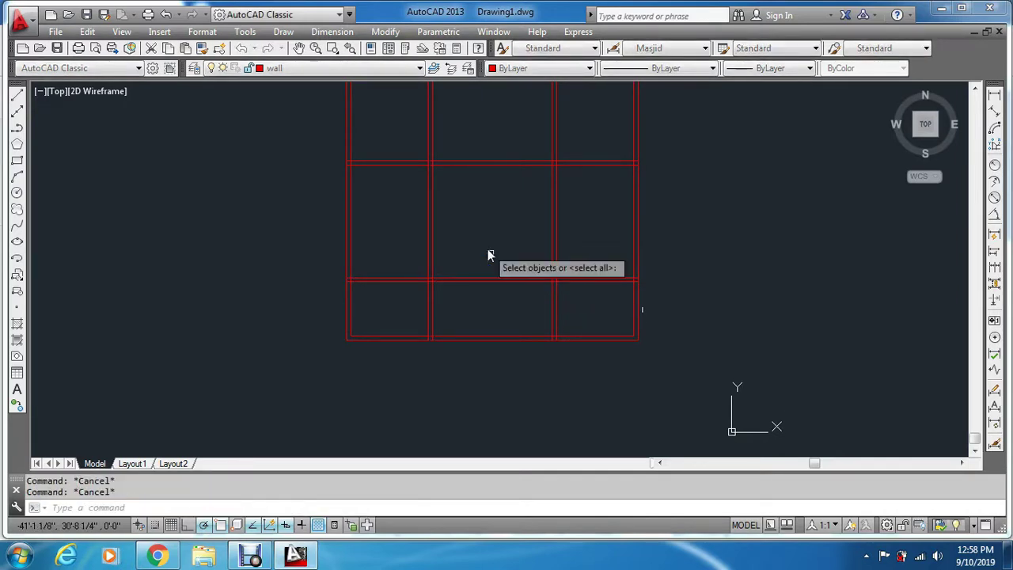
{"action": "left_click", "coordinate": [501, 283]}
{"action": "key", "text": "Return"}
{"action": "left_click", "coordinate": [583, 232]}
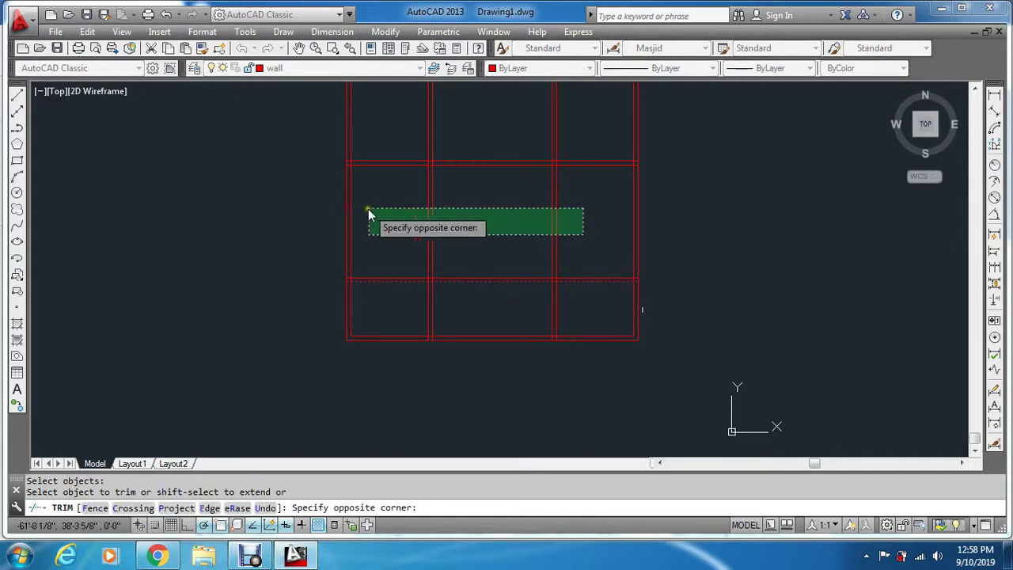
{"action": "left_click", "coordinate": [378, 210]}
{"action": "key", "text": "Escape"}
{"action": "key", "text": "Escape"}
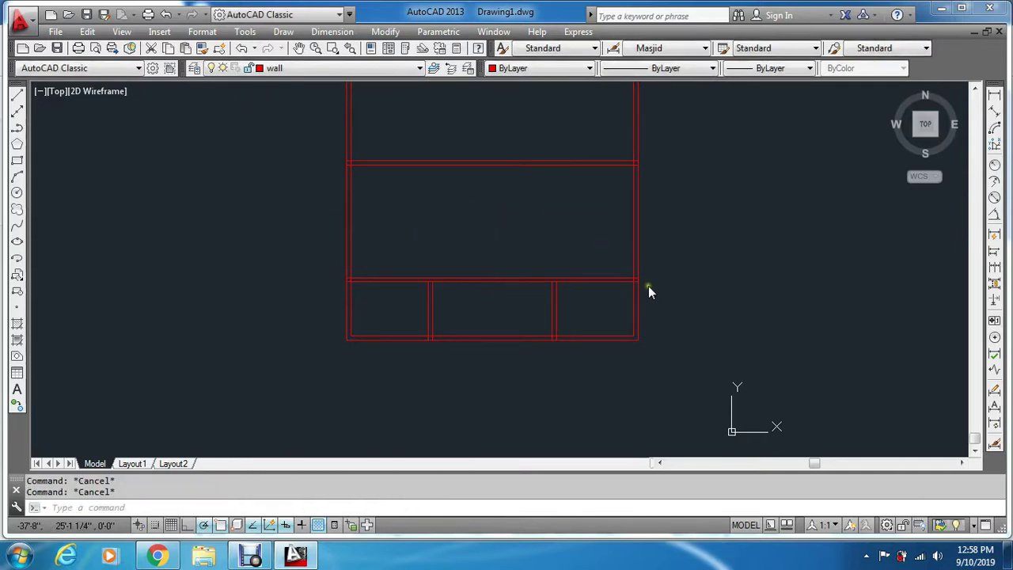
With all lines as cutting edges, trim the short segments at the upper wall junctions.
{"action": "type", "text": "tr"}
{"action": "key", "text": "Return"}
{"action": "key", "text": "Return"}
{"action": "scroll", "coordinate": [672, 288], "scroll_direction": "up", "scroll_amount": 4}
{"action": "scroll", "coordinate": [507, 274], "scroll_direction": "up", "scroll_amount": 1}
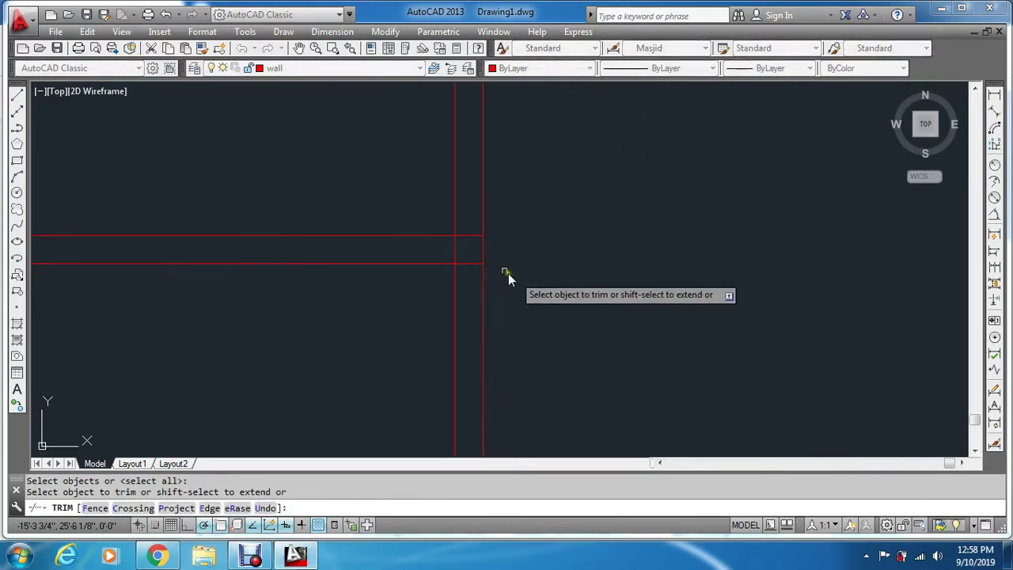
{"action": "left_click", "coordinate": [474, 210]}
{"action": "left_click", "coordinate": [457, 249]}
{"action": "left_click", "coordinate": [438, 245]}
{"action": "left_click", "coordinate": [473, 247]}
Trim the overlapping segments between the two vertical walls.
{"action": "scroll", "coordinate": [449, 219], "scroll_direction": "down", "scroll_amount": 4}
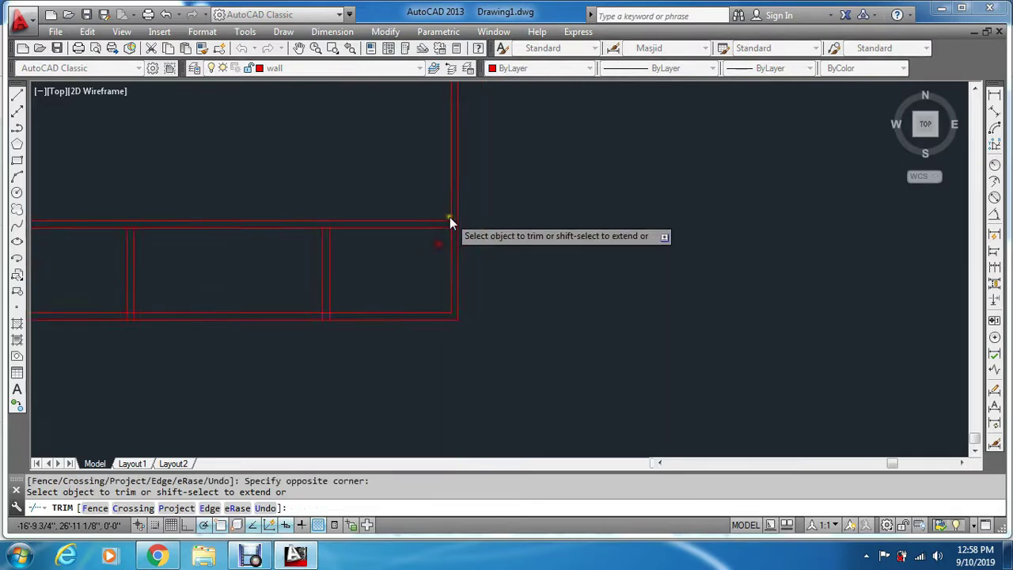
{"action": "scroll", "coordinate": [356, 298], "scroll_direction": "down", "scroll_amount": 2}
{"action": "scroll", "coordinate": [434, 245], "scroll_direction": "up", "scroll_amount": 6}
{"action": "left_click", "coordinate": [488, 217]}
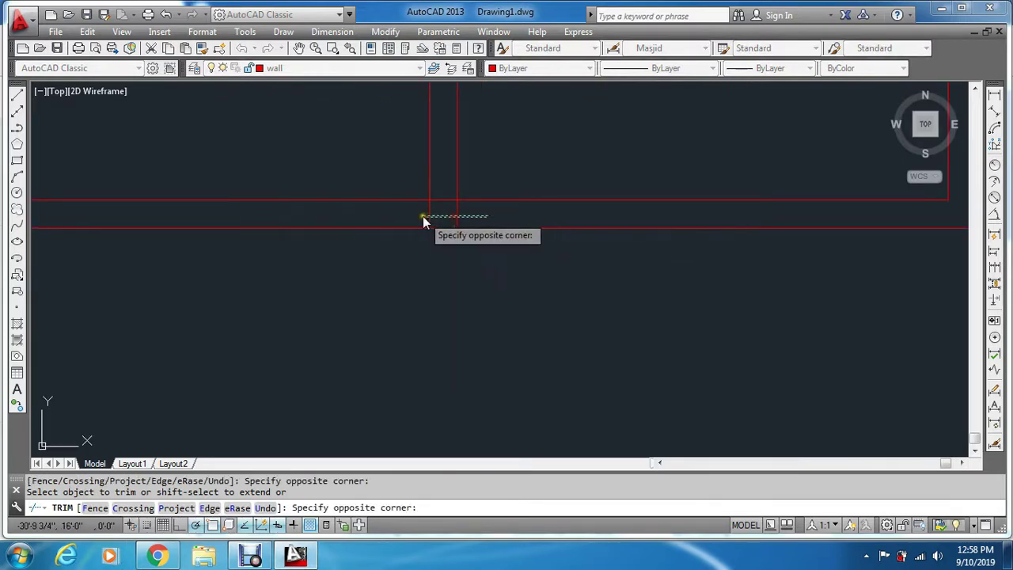
{"action": "left_click", "coordinate": [421, 211]}
Trim the stray line inside the left wall junction.
{"action": "scroll", "coordinate": [442, 209], "scroll_direction": "down", "scroll_amount": 2}
{"action": "scroll", "coordinate": [443, 208], "scroll_direction": "down", "scroll_amount": 3}
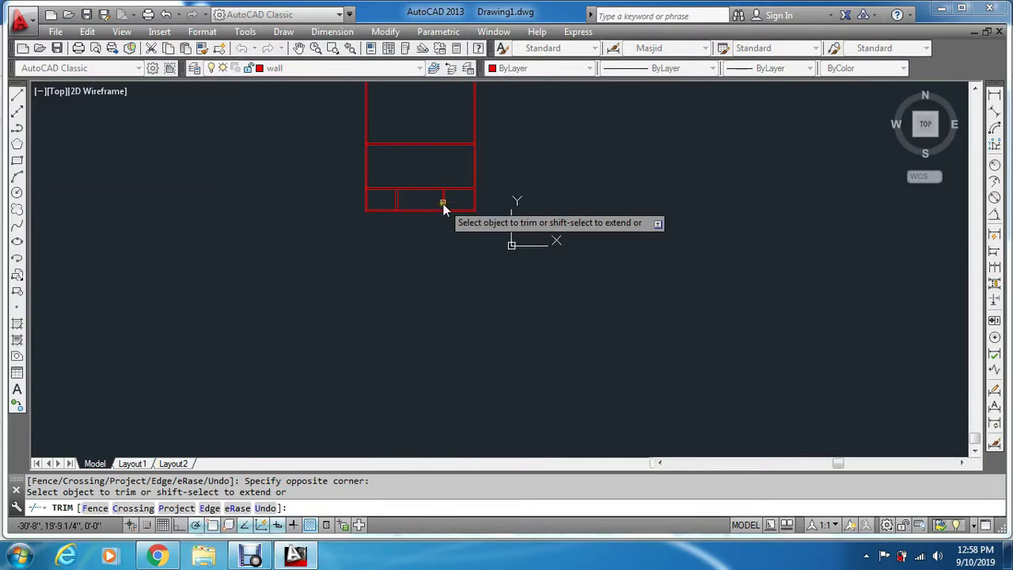
{"action": "scroll", "coordinate": [441, 151], "scroll_direction": "up", "scroll_amount": 5}
{"action": "scroll", "coordinate": [425, 124], "scroll_direction": "up", "scroll_amount": 2}
{"action": "scroll", "coordinate": [402, 161], "scroll_direction": "down", "scroll_amount": 4}
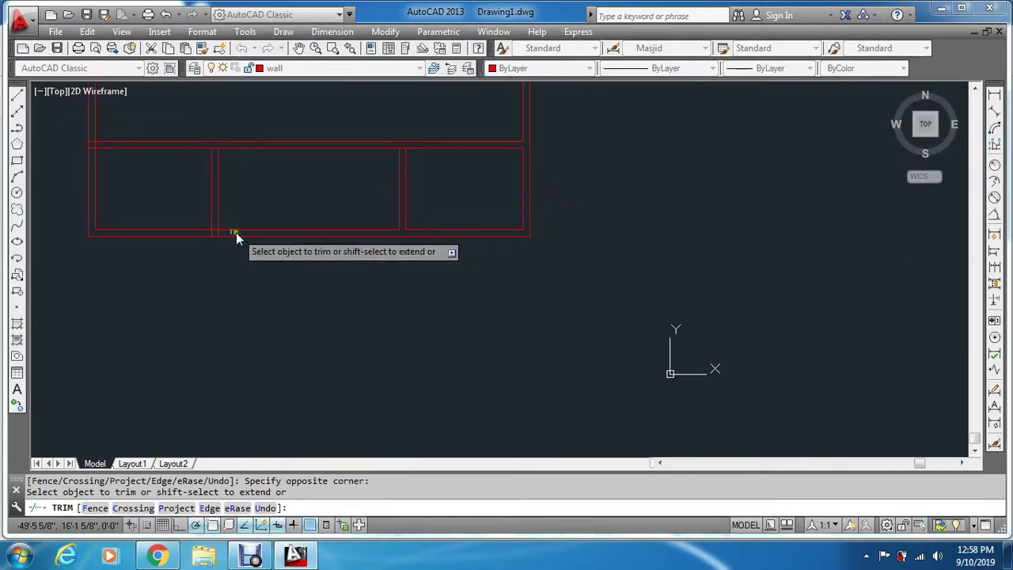
{"action": "scroll", "coordinate": [200, 148], "scroll_direction": "up", "scroll_amount": 2}
{"action": "scroll", "coordinate": [249, 124], "scroll_direction": "up", "scroll_amount": 8}
{"action": "left_click", "coordinate": [308, 203]}
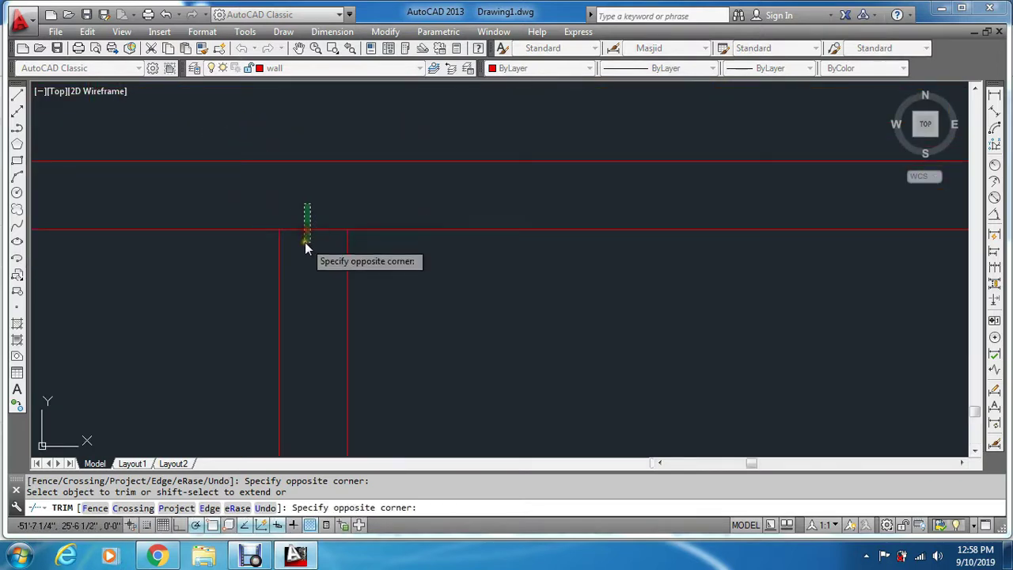
{"action": "left_click", "coordinate": [305, 242]}
Clean up the T-junction by cutting the crossing line and vertical segments between horizontals.
{"action": "scroll", "coordinate": [311, 261], "scroll_direction": "down", "scroll_amount": 8}
{"action": "scroll", "coordinate": [489, 210], "scroll_direction": "up", "scroll_amount": 4}
{"action": "scroll", "coordinate": [455, 291], "scroll_direction": "up", "scroll_amount": 4}
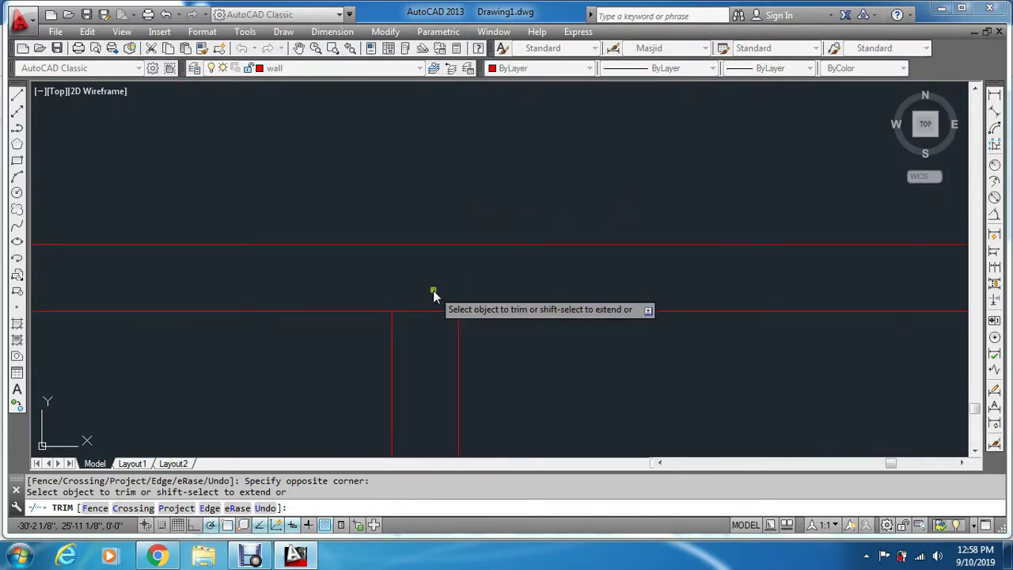
{"action": "scroll", "coordinate": [419, 322], "scroll_direction": "down", "scroll_amount": 6}
{"action": "scroll", "coordinate": [273, 289], "scroll_direction": "up", "scroll_amount": 4}
{"action": "scroll", "coordinate": [448, 445], "scroll_direction": "up", "scroll_amount": 5}
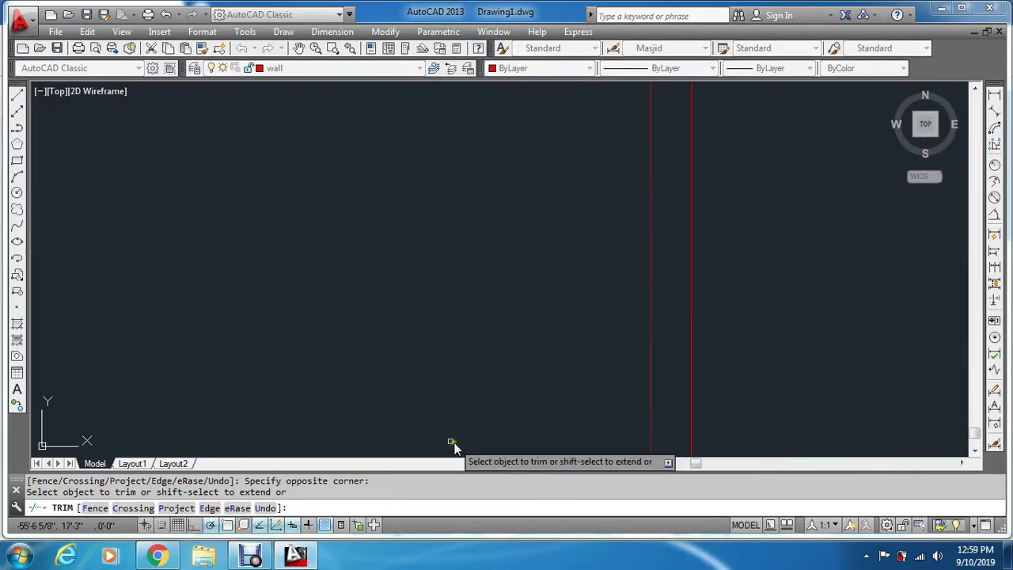
{"action": "scroll", "coordinate": [491, 323], "scroll_direction": "down", "scroll_amount": 2}
{"action": "scroll", "coordinate": [547, 387], "scroll_direction": "up", "scroll_amount": 2}
{"action": "scroll", "coordinate": [574, 340], "scroll_direction": "up", "scroll_amount": 2}
{"action": "left_click", "coordinate": [600, 342]}
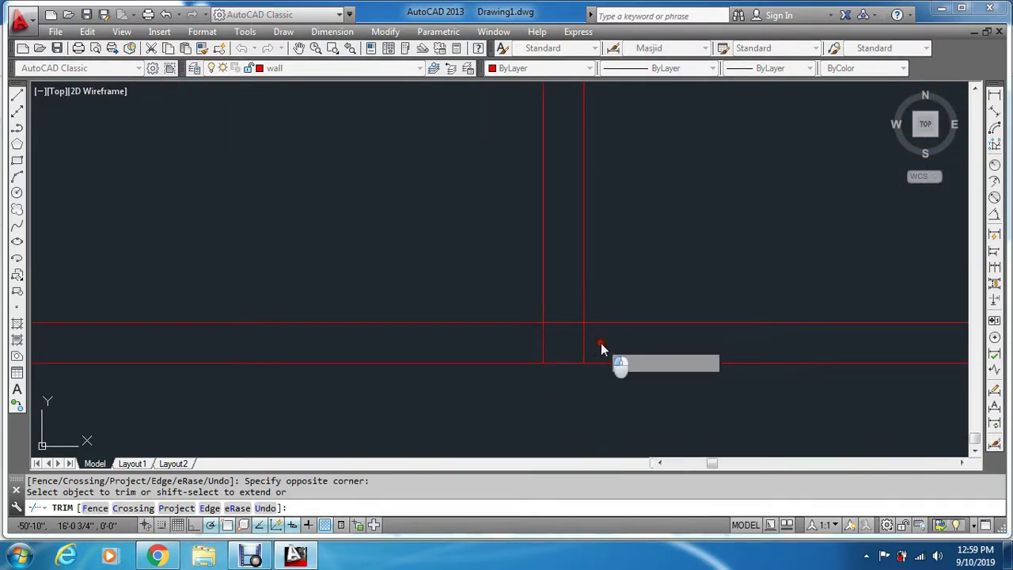
{"action": "left_click", "coordinate": [519, 341]}
{"action": "left_click", "coordinate": [574, 311]}
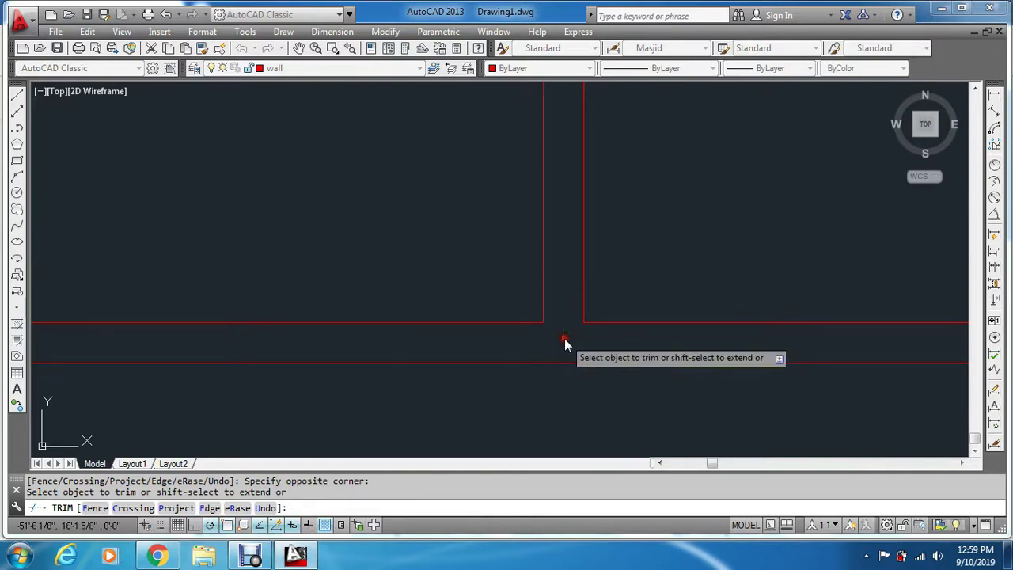
Trim the horizontal and leftover segments at the lower wall corner.
{"action": "scroll", "coordinate": [564, 338], "scroll_direction": "down", "scroll_amount": 6}
{"action": "scroll", "coordinate": [479, 257], "scroll_direction": "up", "scroll_amount": 4}
{"action": "scroll", "coordinate": [479, 257], "scroll_direction": "up", "scroll_amount": 2}
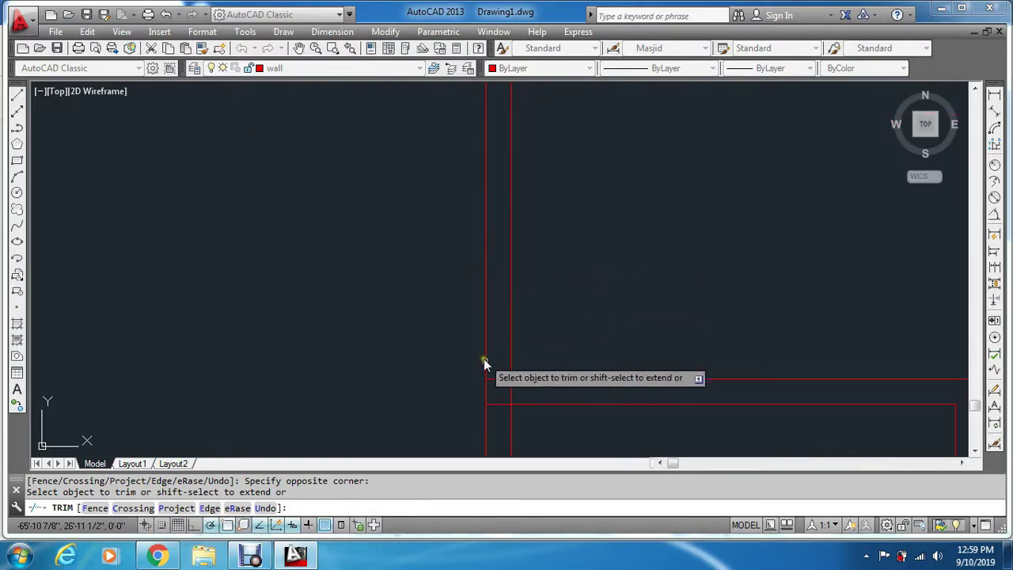
{"action": "left_click", "coordinate": [497, 365]}
{"action": "left_click", "coordinate": [500, 416]}
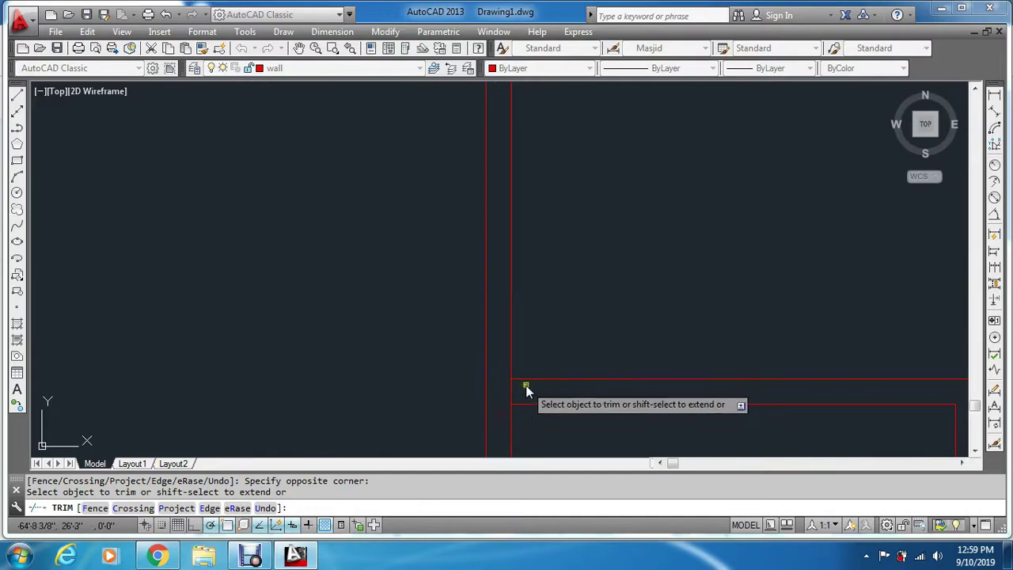
{"action": "left_click", "coordinate": [525, 384]}
{"action": "left_click", "coordinate": [500, 387]}
{"action": "scroll", "coordinate": [501, 324], "scroll_direction": "down", "scroll_amount": 3}
{"action": "scroll", "coordinate": [502, 324], "scroll_direction": "down", "scroll_amount": 4}
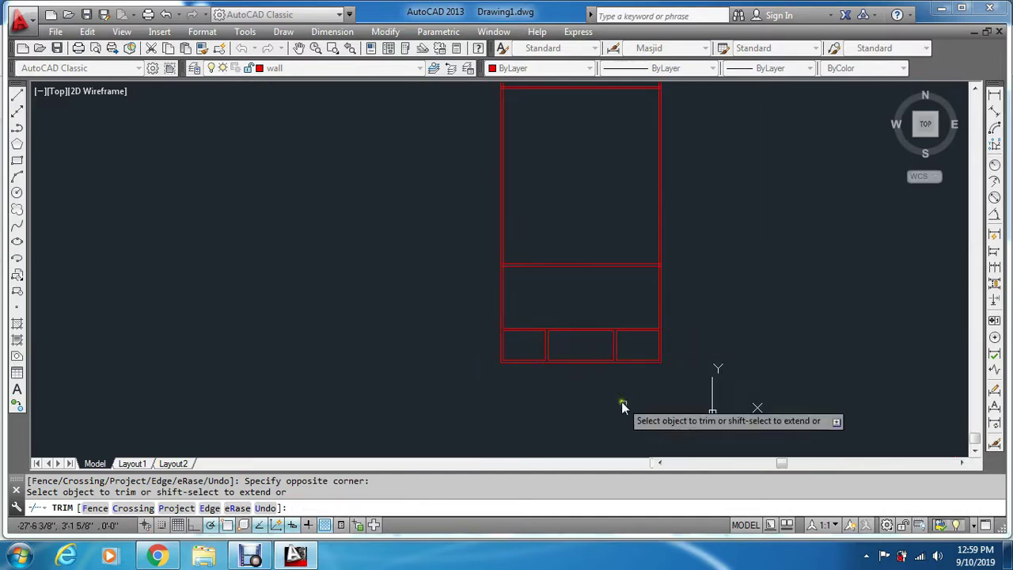
End trimming, then start and cancel a line command.
{"action": "scroll", "coordinate": [593, 374], "scroll_direction": "up", "scroll_amount": 2}
{"action": "key", "text": "Escape"}
{"action": "key", "text": "Escape"}
{"action": "key", "text": "Escape"}
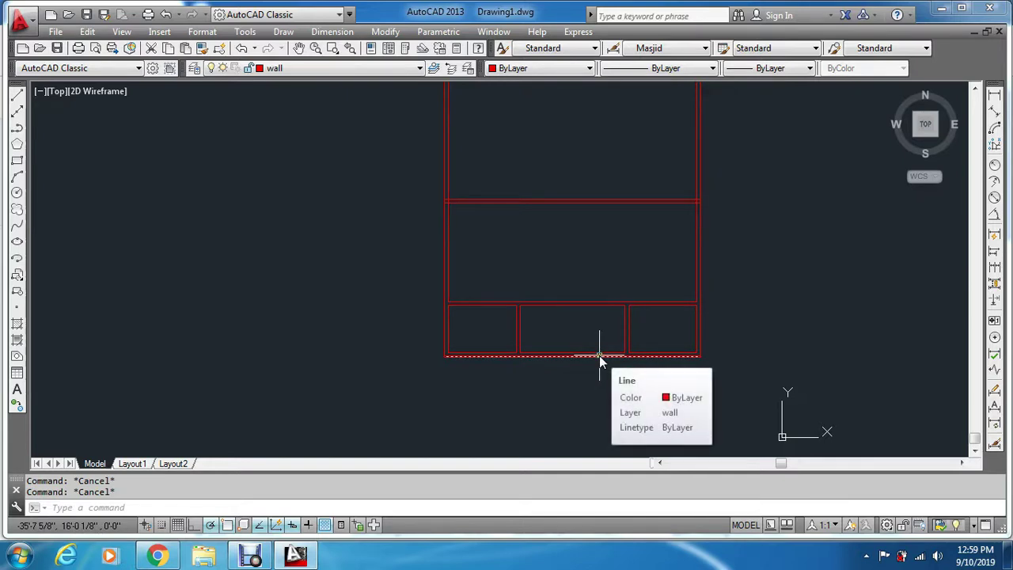
{"action": "type", "text": "l"}
{"action": "key", "text": "Return"}
{"action": "scroll", "coordinate": [702, 341], "scroll_direction": "up", "scroll_amount": 2}
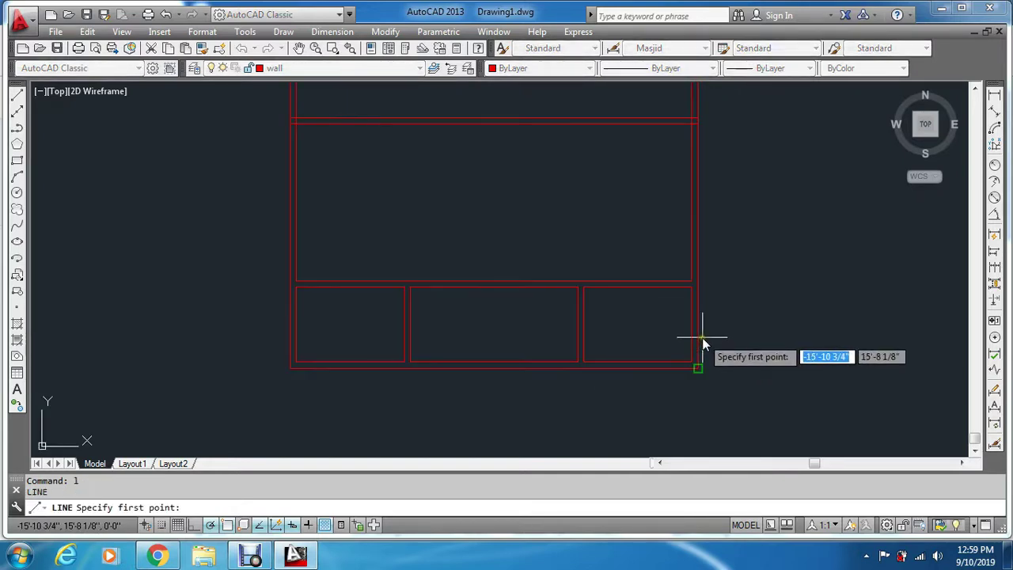
{"action": "scroll", "coordinate": [702, 340], "scroll_direction": "up", "scroll_amount": 2}
{"action": "scroll", "coordinate": [703, 340], "scroll_direction": "down", "scroll_amount": 8}
{"action": "scroll", "coordinate": [673, 201], "scroll_direction": "up", "scroll_amount": 4}
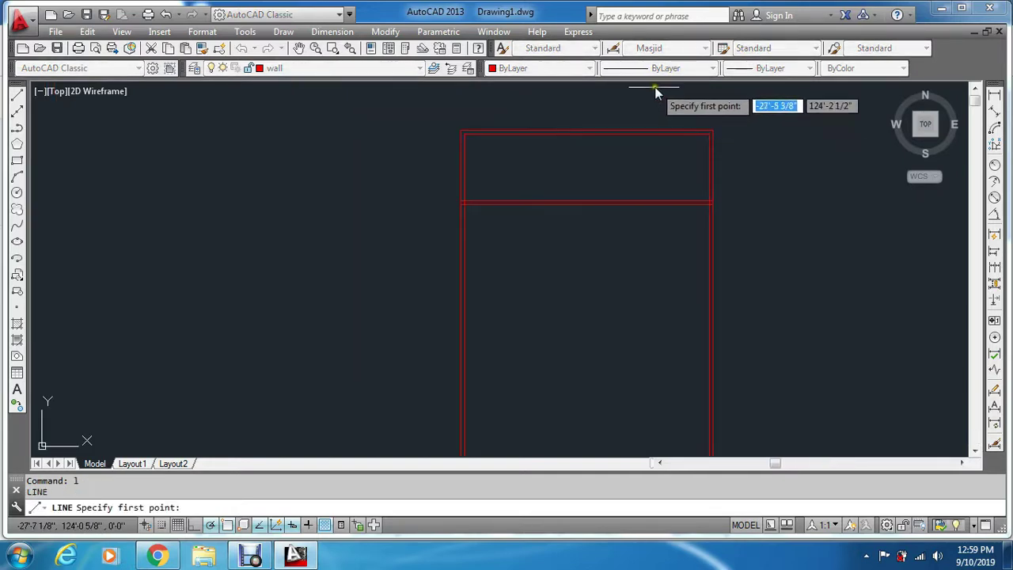
{"action": "key", "text": "Escape"}
Offset the left wall line 15' into the plan.
{"action": "type", "text": "o"}
{"action": "key", "text": "Return"}
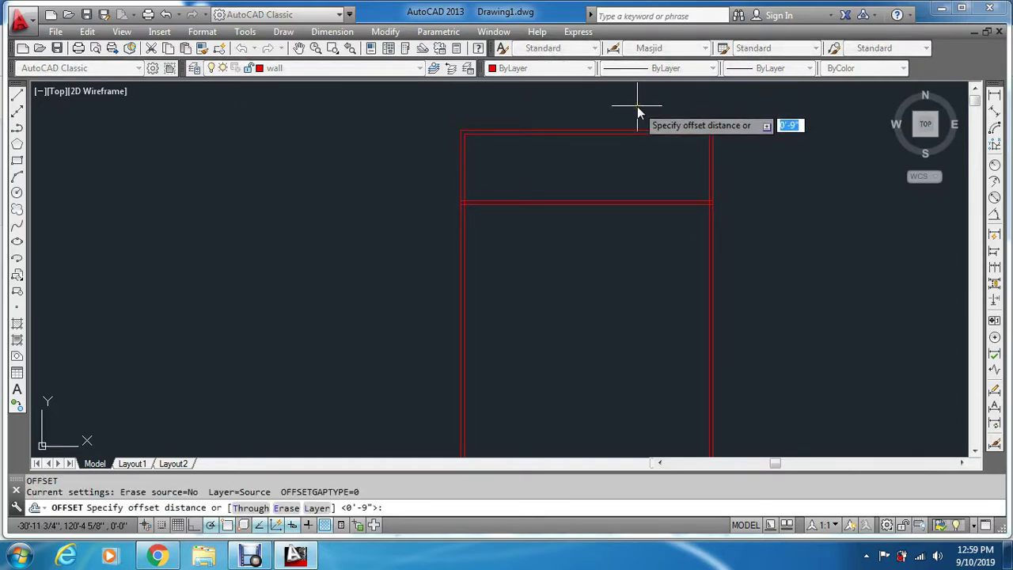
{"action": "type", "text": "1"}
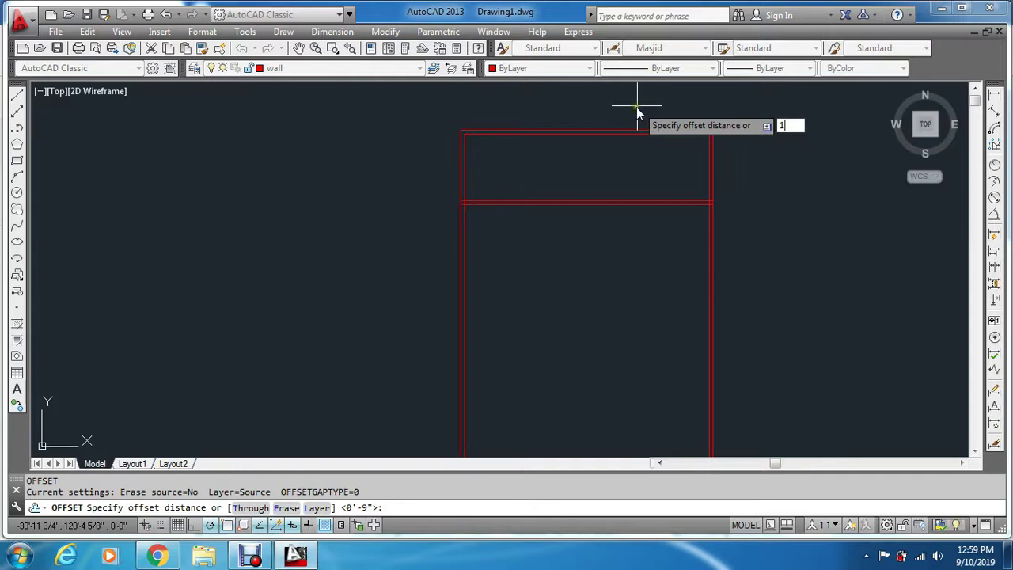
{"action": "type", "text": "5"}
{"action": "key", "text": "Return"}
{"action": "left_click", "coordinate": [461, 238]}
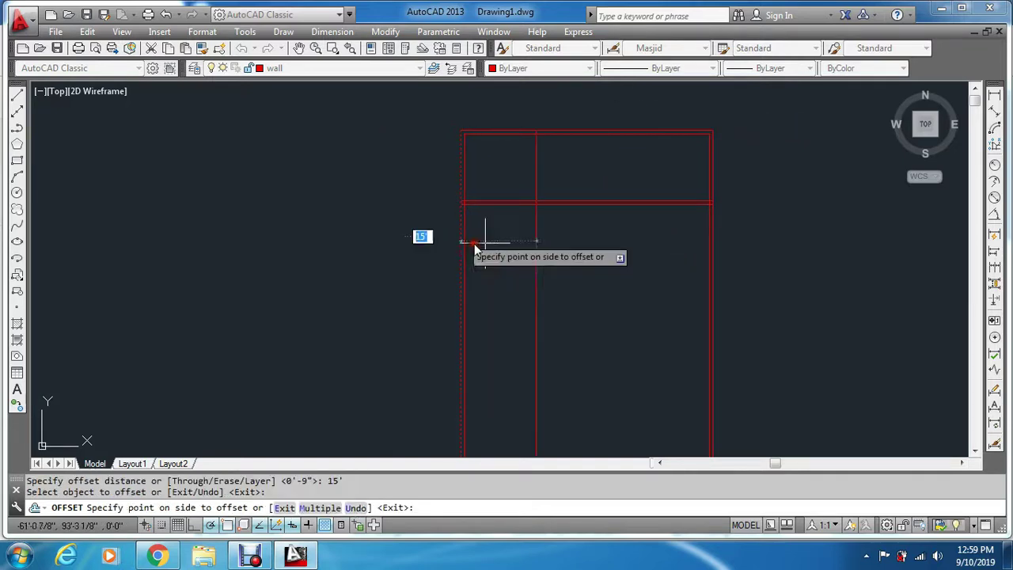
{"action": "left_click", "coordinate": [474, 248]}
Offset the right inner wall line 20' to the left to create a new partition.
{"action": "key", "text": "Escape"}
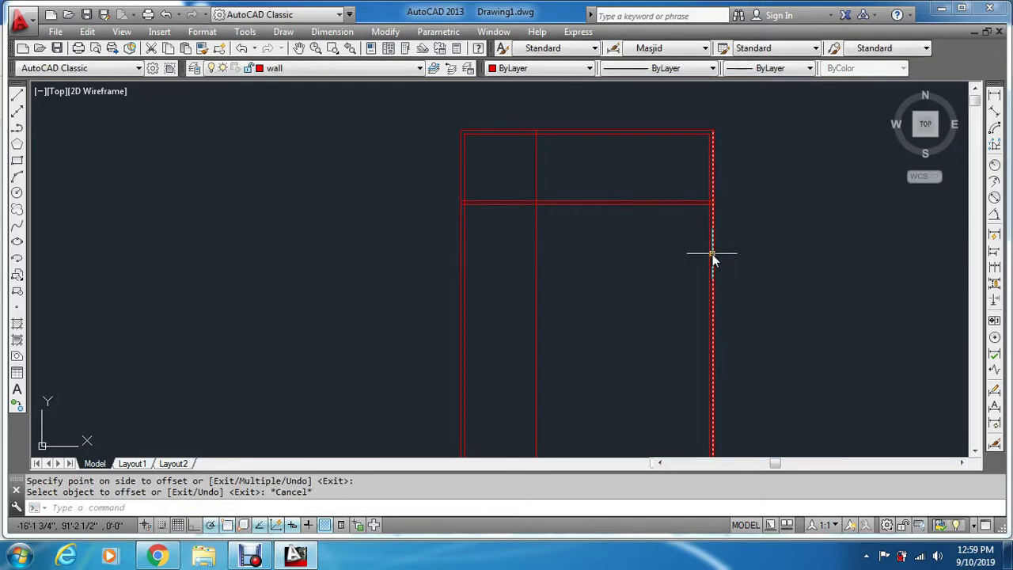
{"action": "key", "text": "Escape"}
{"action": "key", "text": "Return"}
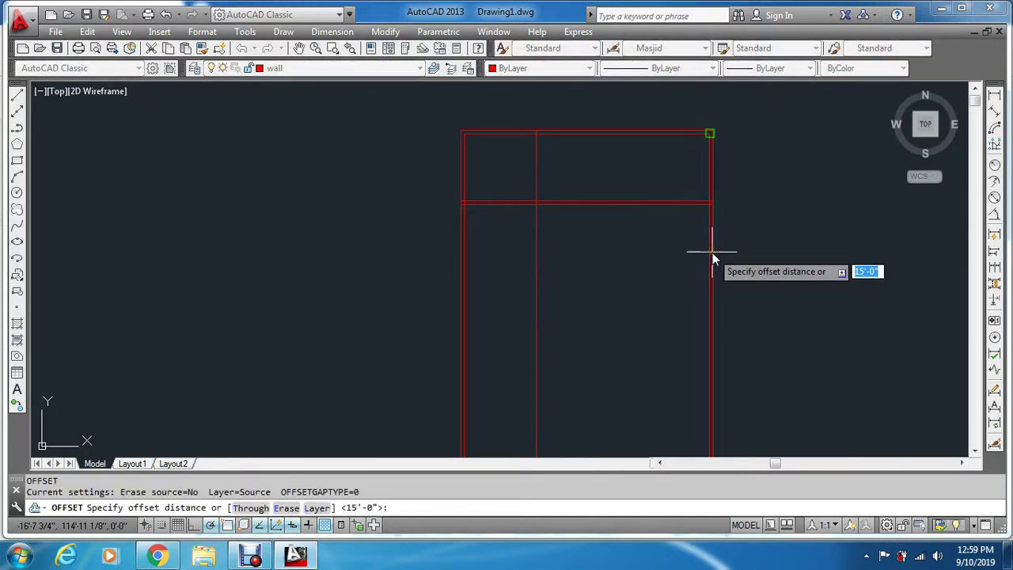
{"action": "type", "text": "20"}
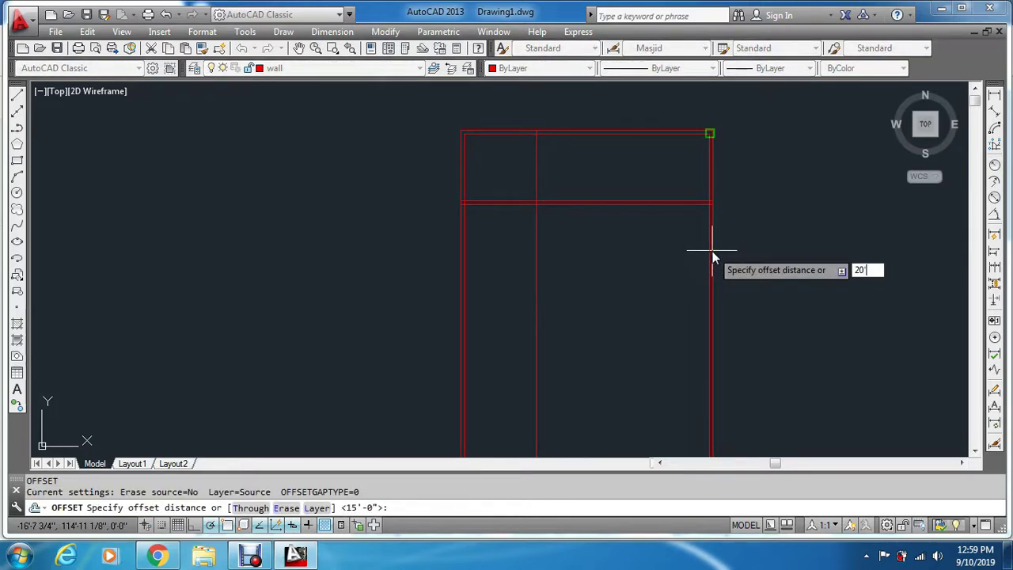
{"action": "key", "text": "Return"}
{"action": "left_click", "coordinate": [712, 251]}
{"action": "left_click", "coordinate": [638, 252]}
{"action": "key", "text": "Escape"}
{"action": "key", "text": "Escape"}
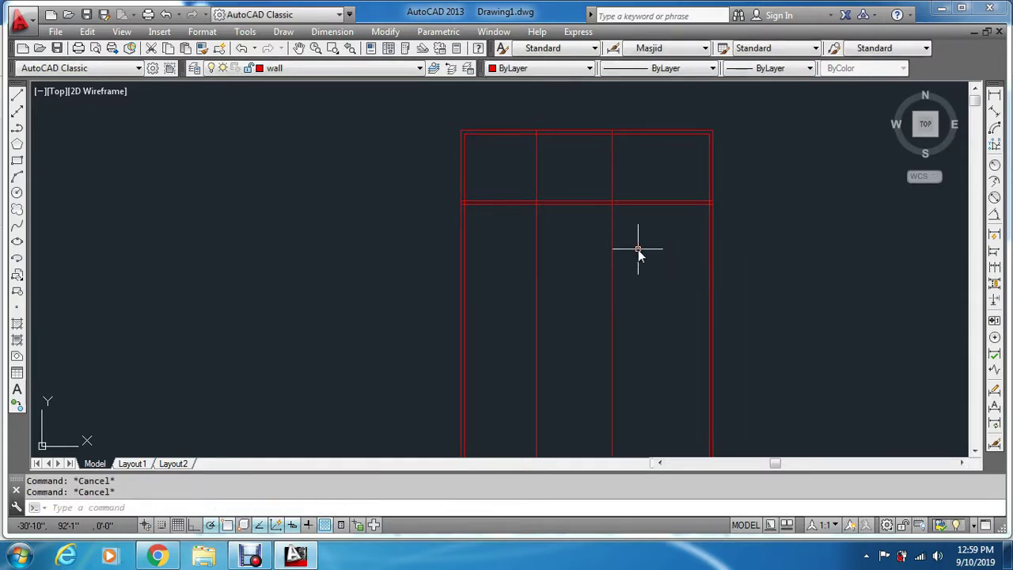
Double the new partition and the left partition by offsetting each at the same distance.
{"action": "type", "text": "o"}
{"action": "key", "text": "Return"}
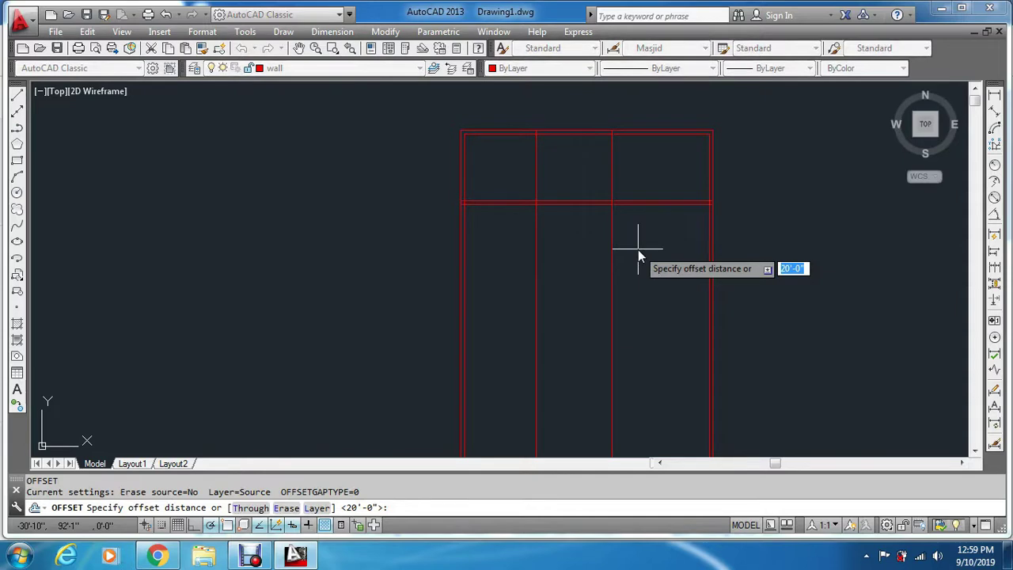
{"action": "key", "text": "Return"}
{"action": "left_click", "coordinate": [610, 226]}
{"action": "left_click", "coordinate": [525, 253]}
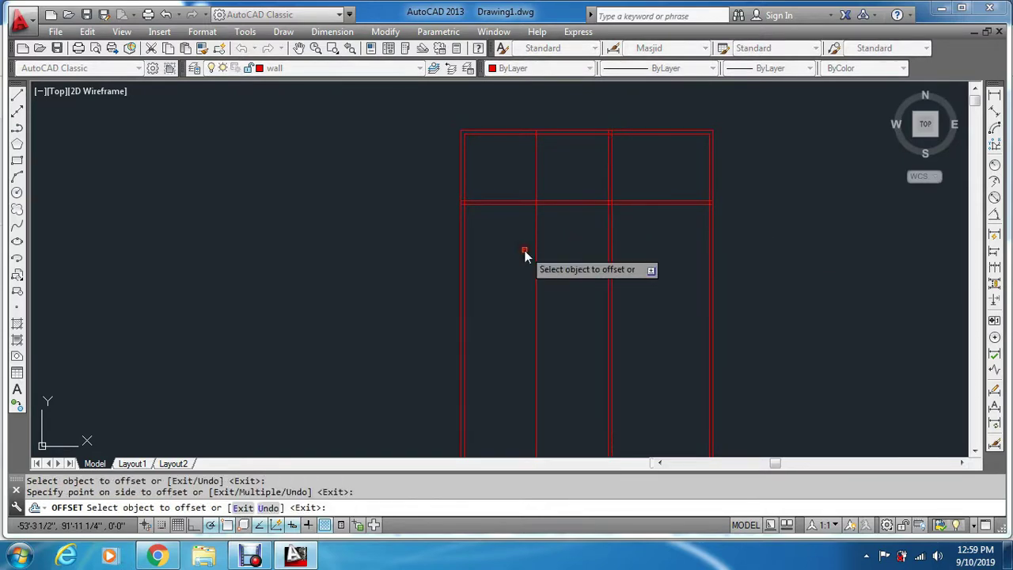
{"action": "left_click", "coordinate": [536, 228]}
{"action": "left_click", "coordinate": [565, 227]}
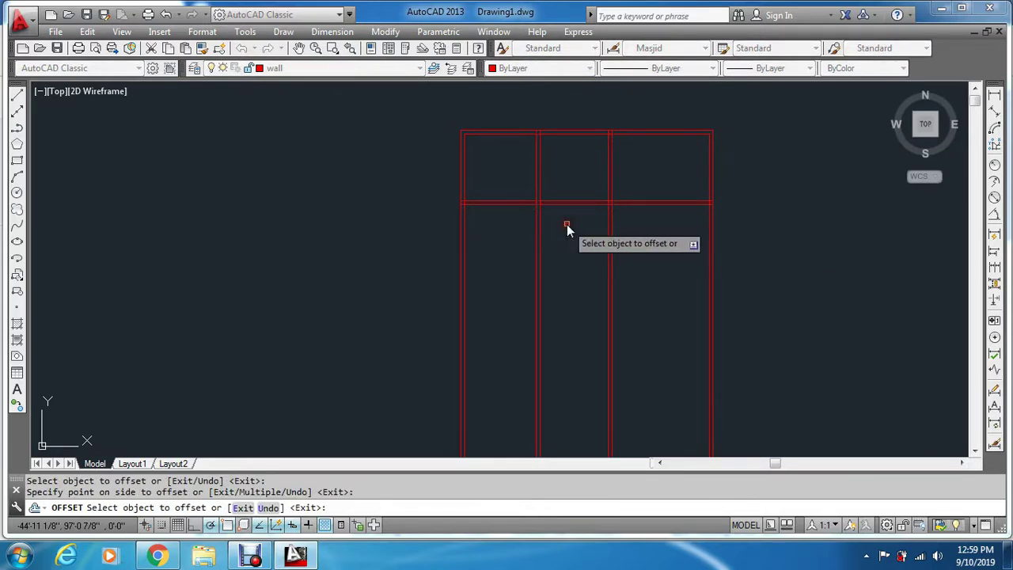
{"action": "key", "text": "Escape"}
{"action": "key", "text": "Escape"}
{"action": "key", "text": "Escape"}
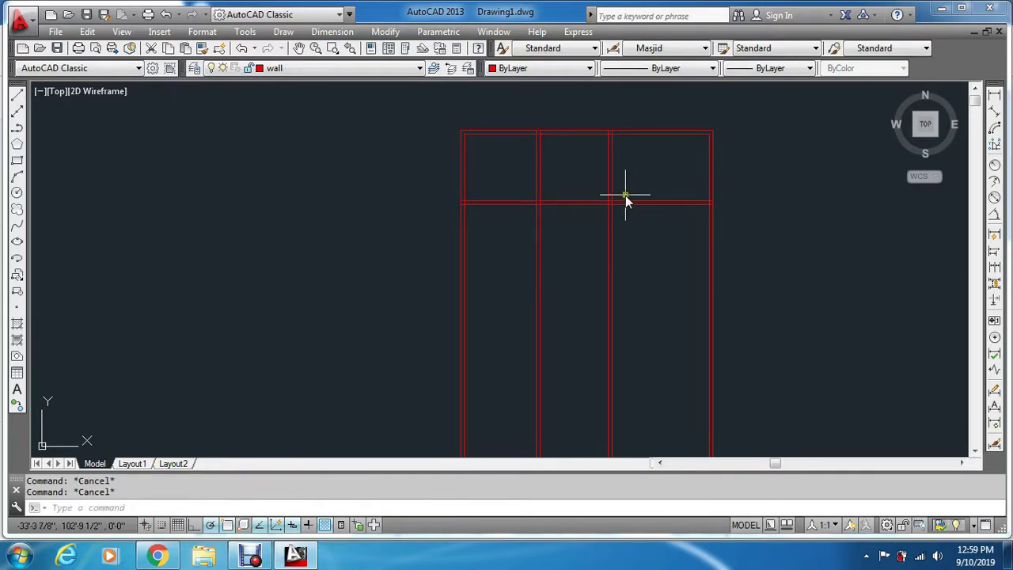
Trim the partitions back to the horizontal wall, removing their parts below it.
{"action": "type", "text": "tr"}
{"action": "key", "text": "Return"}
{"action": "left_click", "coordinate": [577, 203]}
{"action": "key", "text": "Return"}
{"action": "left_click", "coordinate": [643, 254]}
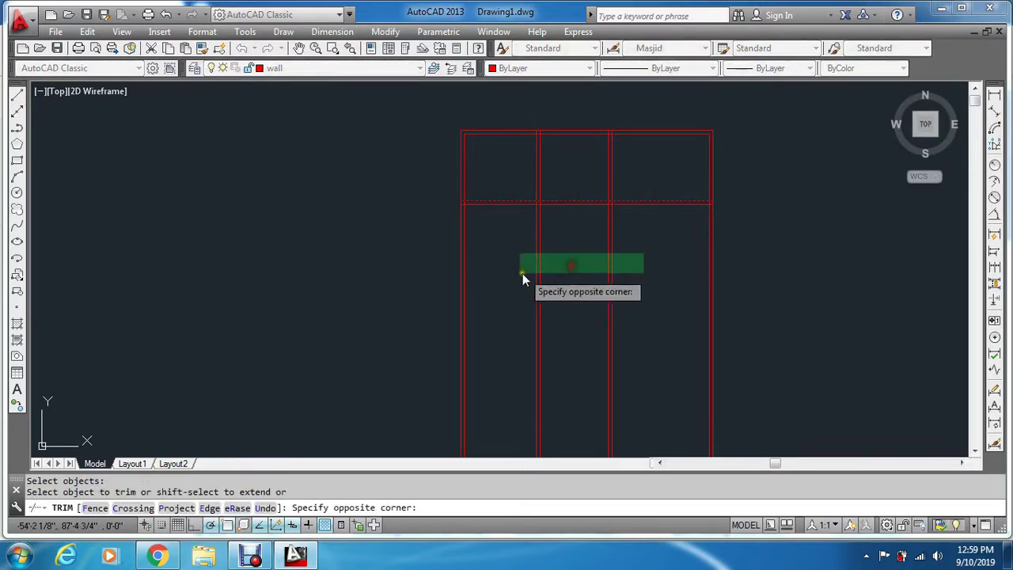
{"action": "left_click", "coordinate": [522, 273]}
{"action": "key", "text": "Escape"}
{"action": "key", "text": "Escape"}
{"action": "key", "text": "Escape"}
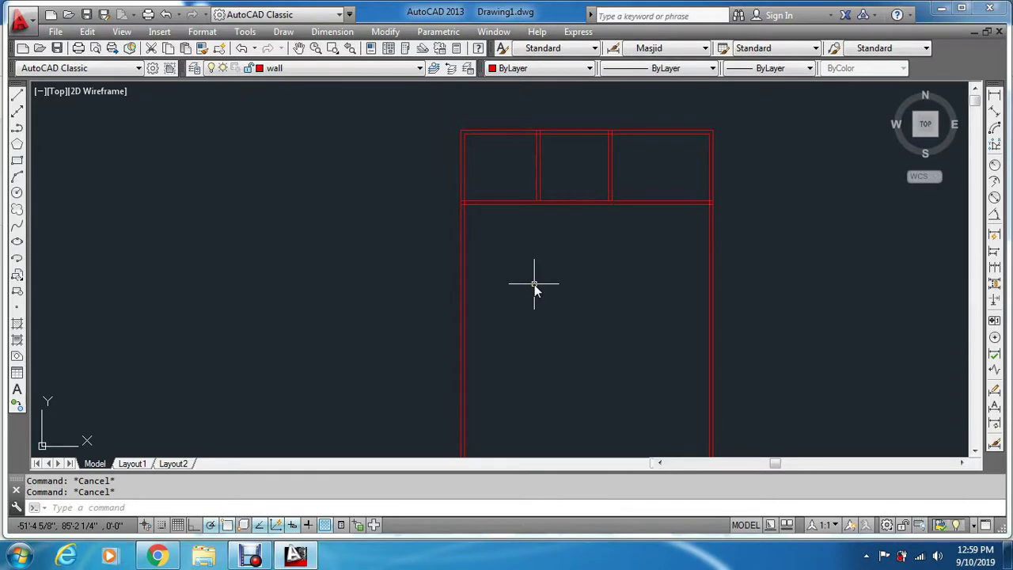
Trim the partition stubs that cut into the top wall, using all lines as edges.
{"action": "scroll", "coordinate": [517, 152], "scroll_direction": "down", "scroll_amount": 4}
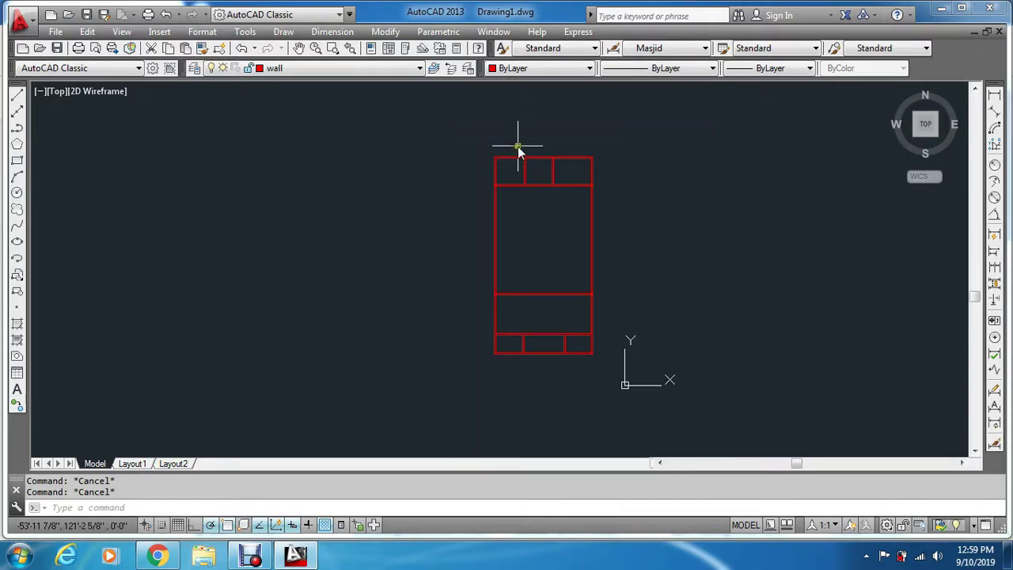
{"action": "scroll", "coordinate": [520, 151], "scroll_direction": "up", "scroll_amount": 4}
{"action": "scroll", "coordinate": [522, 153], "scroll_direction": "up", "scroll_amount": 2}
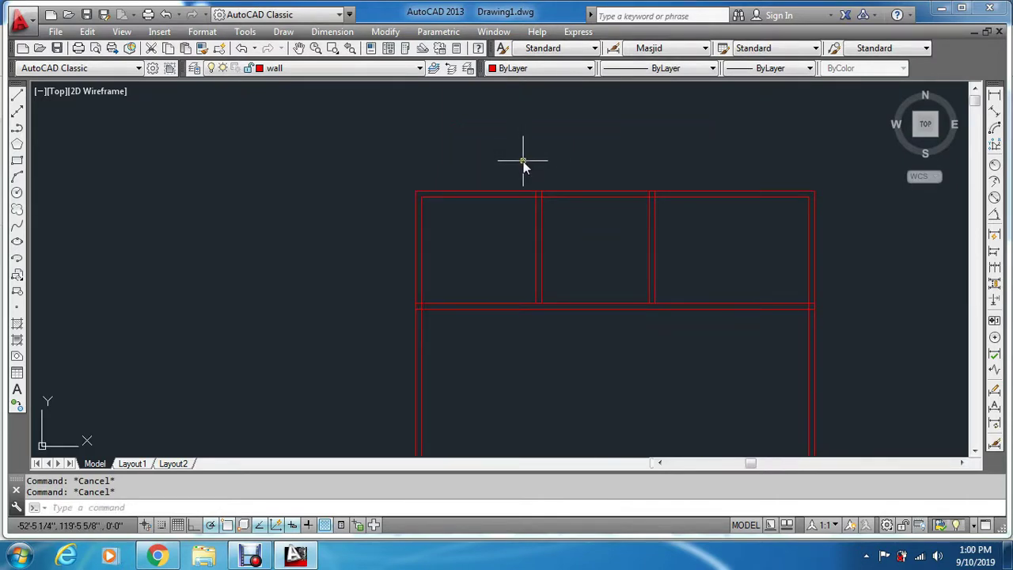
{"action": "type", "text": "tr"}
{"action": "key", "text": "Return"}
{"action": "key", "text": "Return"}
{"action": "scroll", "coordinate": [597, 190], "scroll_direction": "up", "scroll_amount": 4}
{"action": "left_click", "coordinate": [759, 166]}
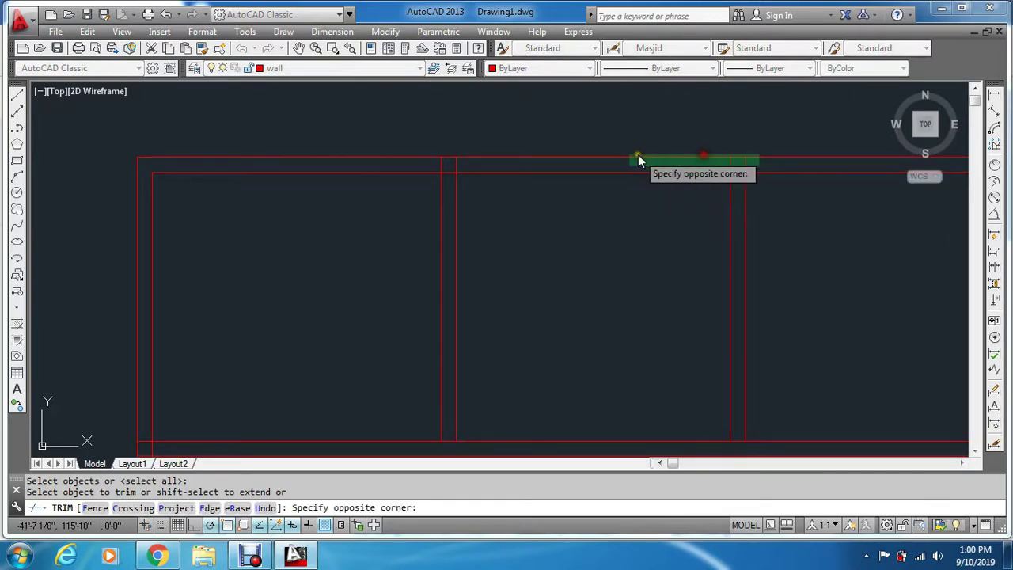
{"action": "left_click", "coordinate": [417, 166]}
Trim the wall line running across the partition at the top junction.
{"action": "scroll", "coordinate": [445, 169], "scroll_direction": "up", "scroll_amount": 5}
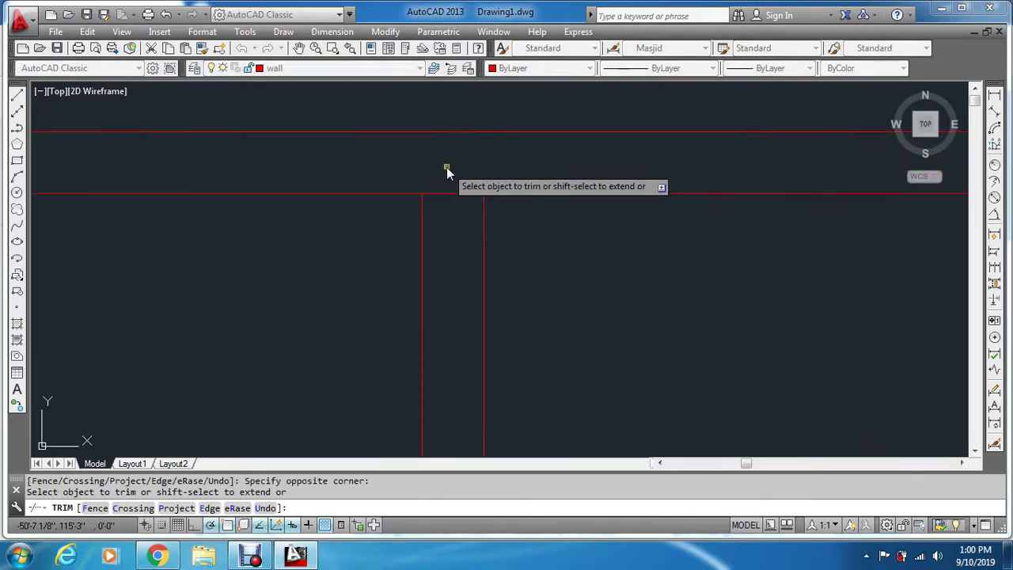
{"action": "scroll", "coordinate": [441, 208], "scroll_direction": "down", "scroll_amount": 4}
{"action": "scroll", "coordinate": [575, 221], "scroll_direction": "up", "scroll_amount": 2}
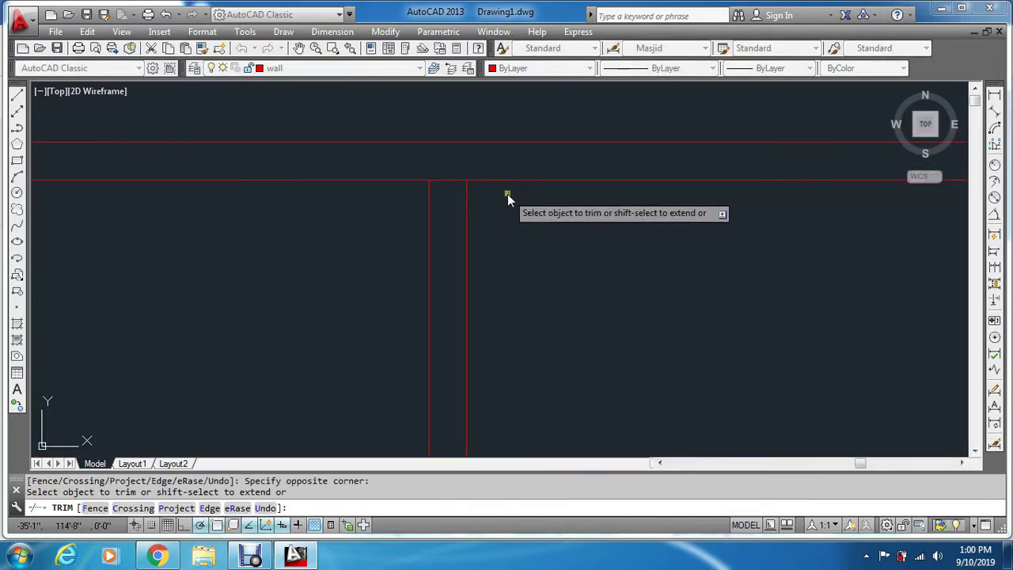
{"action": "left_click", "coordinate": [451, 159]}
{"action": "left_click", "coordinate": [432, 194]}
Trim the upper and lower wall lines and leftover overlaps into a clean wall corner.
{"action": "scroll", "coordinate": [441, 195], "scroll_direction": "down", "scroll_amount": 4}
{"action": "scroll", "coordinate": [524, 245], "scroll_direction": "up", "scroll_amount": 2}
{"action": "scroll", "coordinate": [578, 310], "scroll_direction": "up", "scroll_amount": 2}
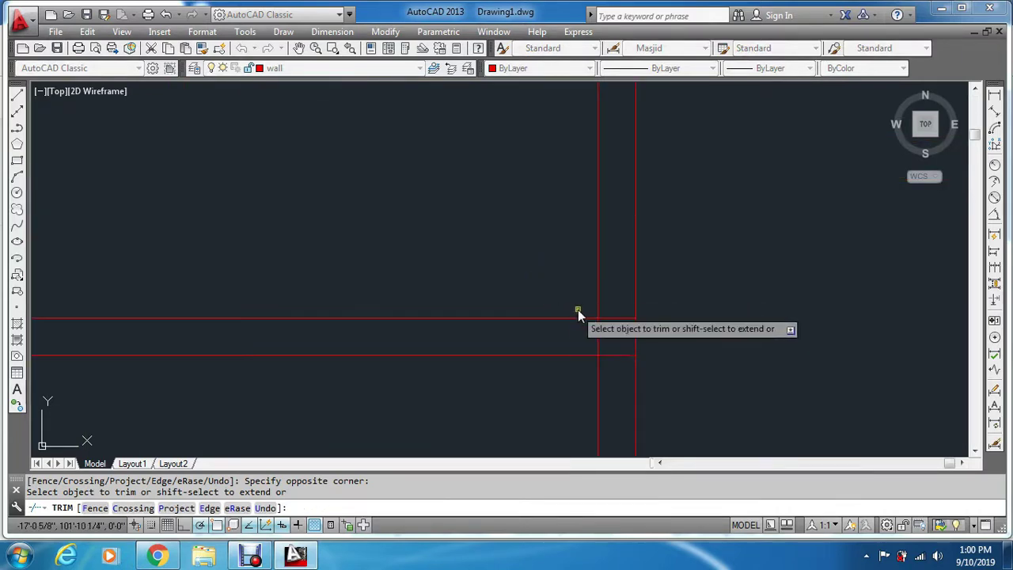
{"action": "left_click", "coordinate": [625, 294]}
{"action": "left_click", "coordinate": [618, 358]}
{"action": "left_click", "coordinate": [544, 329]}
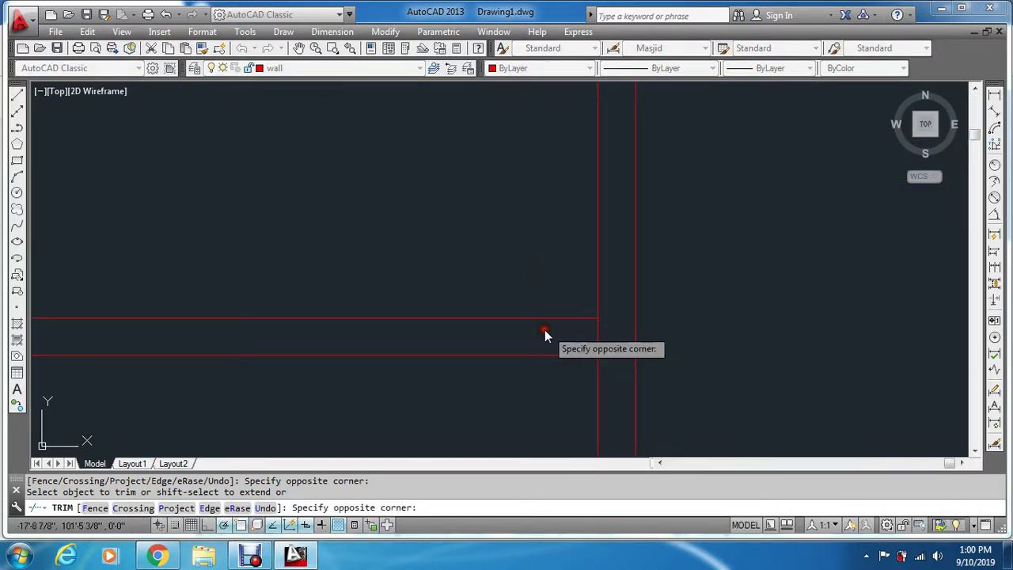
{"action": "left_click", "coordinate": [544, 329]}
{"action": "left_click", "coordinate": [617, 333]}
{"action": "left_click", "coordinate": [573, 336]}
Clean up the left wall corner by trimming its overlapping segments and vertical piece.
{"action": "scroll", "coordinate": [567, 319], "scroll_direction": "down", "scroll_amount": 1}
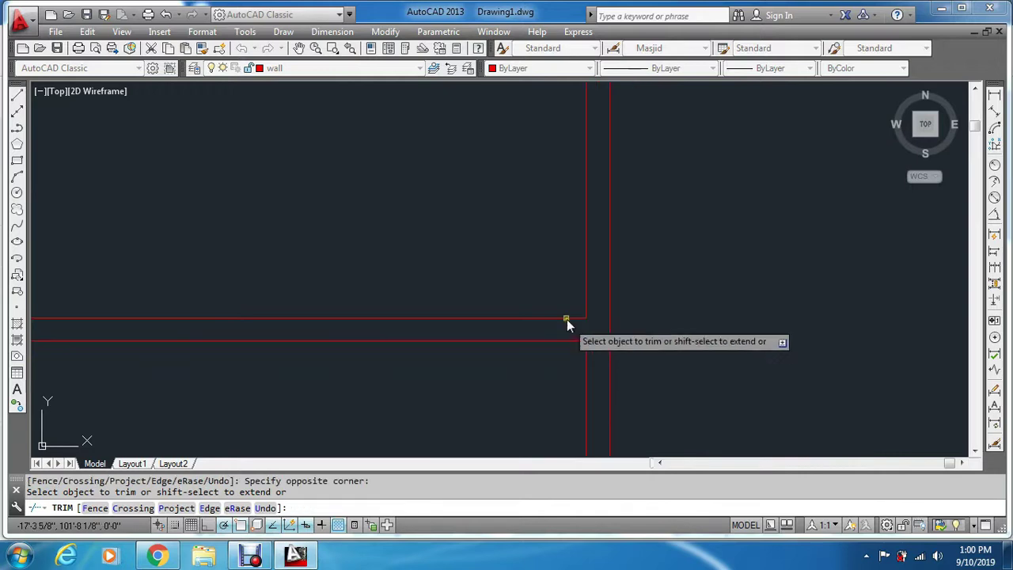
{"action": "scroll", "coordinate": [566, 318], "scroll_direction": "down", "scroll_amount": 3}
{"action": "scroll", "coordinate": [344, 316], "scroll_direction": "up", "scroll_amount": 2}
{"action": "scroll", "coordinate": [216, 319], "scroll_direction": "up", "scroll_amount": 3}
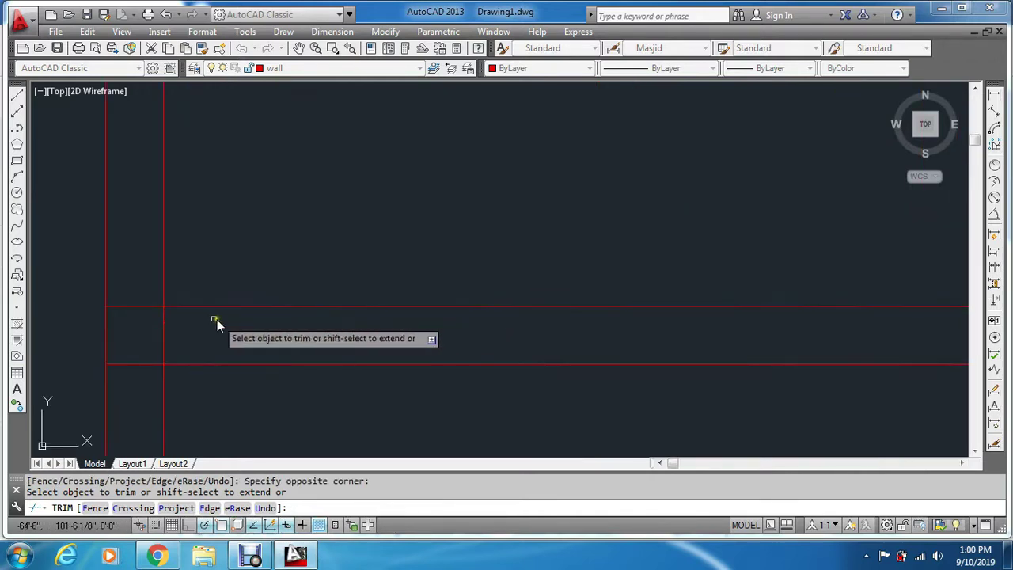
{"action": "left_click", "coordinate": [148, 287]}
{"action": "left_click", "coordinate": [129, 382]}
{"action": "left_click", "coordinate": [149, 345]}
{"action": "left_click", "coordinate": [171, 335]}
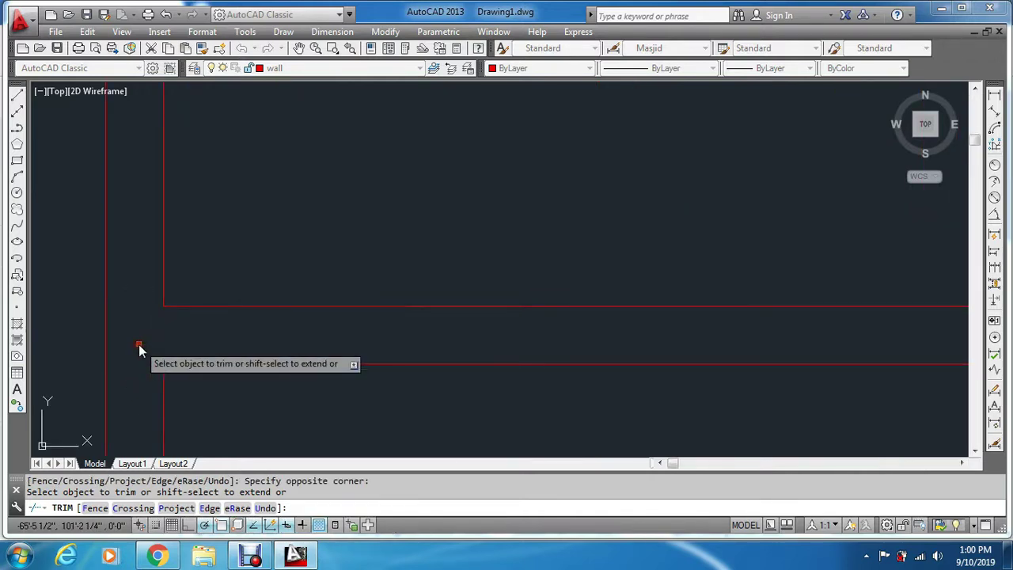
{"action": "scroll", "coordinate": [138, 349], "scroll_direction": "down", "scroll_amount": 3}
{"action": "key", "text": "Escape"}
{"action": "key", "text": "Escape"}
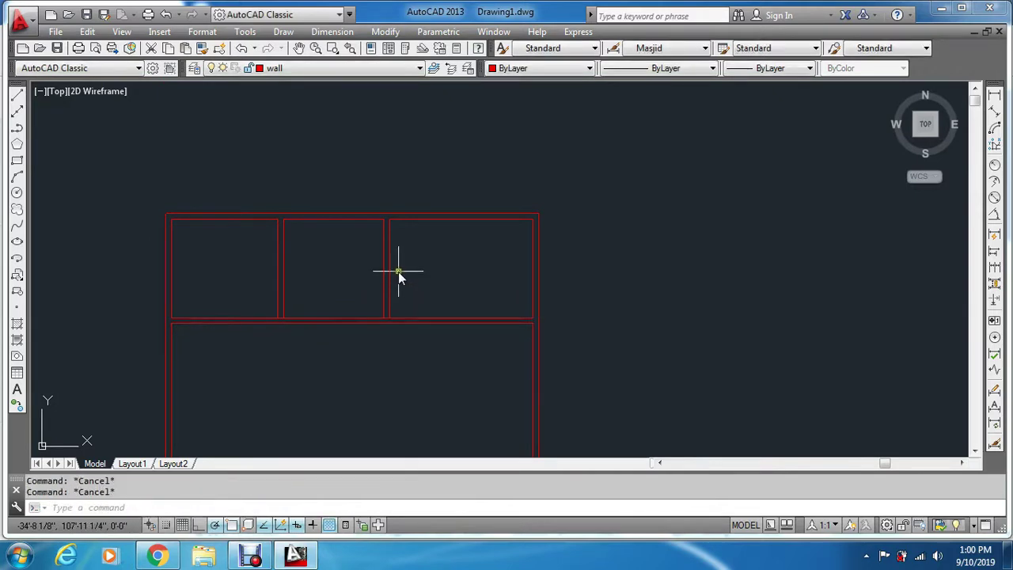
Trim the partition line inside the wall and its leftover segments at the junction.
{"action": "scroll", "coordinate": [398, 273], "scroll_direction": "down", "scroll_amount": 2}
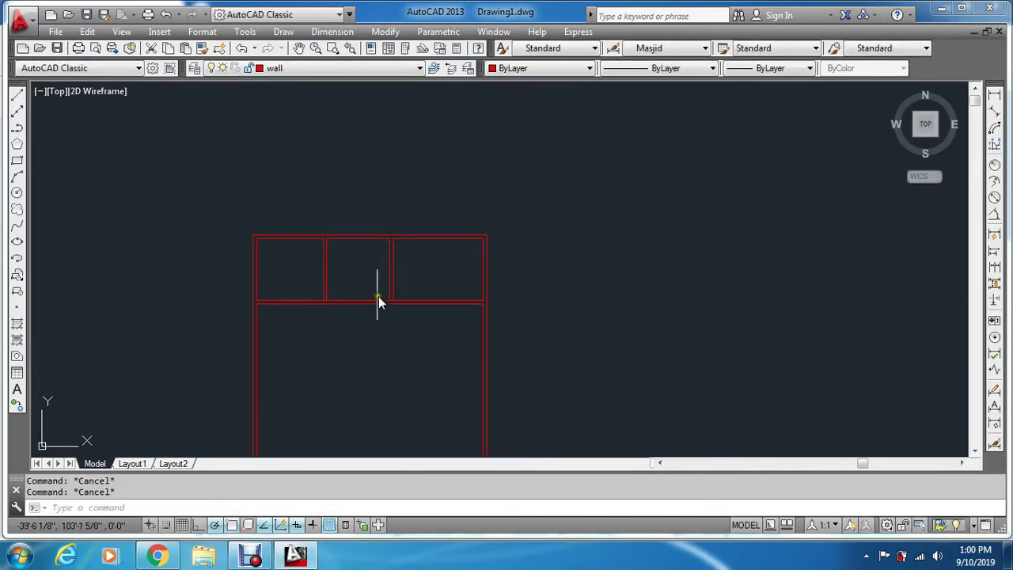
{"action": "scroll", "coordinate": [378, 296], "scroll_direction": "down", "scroll_amount": 5}
{"action": "scroll", "coordinate": [372, 324], "scroll_direction": "up", "scroll_amount": 4}
{"action": "scroll", "coordinate": [338, 349], "scroll_direction": "up", "scroll_amount": 2}
{"action": "scroll", "coordinate": [338, 321], "scroll_direction": "up", "scroll_amount": 2}
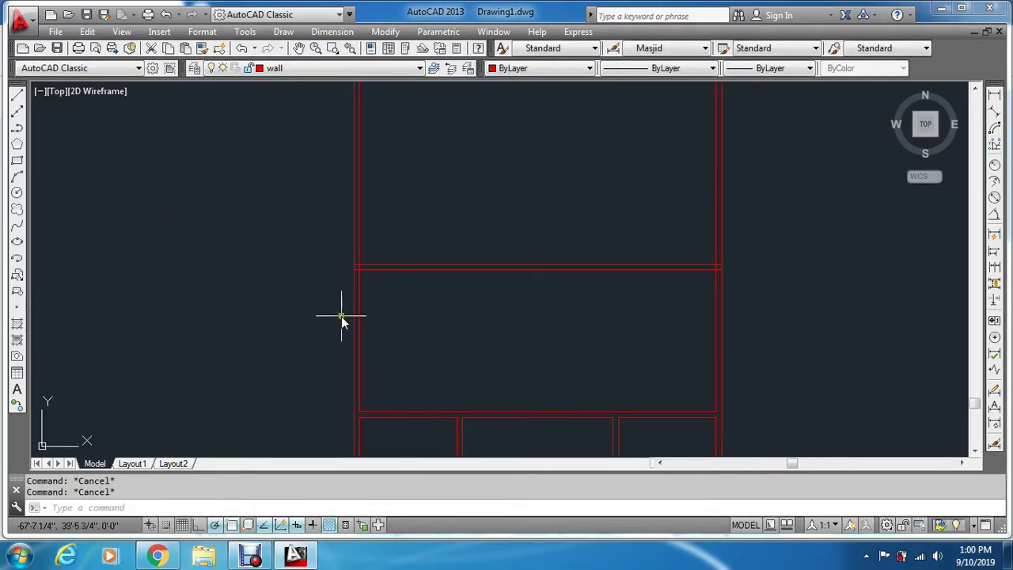
{"action": "type", "text": "tr"}
{"action": "key", "text": "Return"}
{"action": "scroll", "coordinate": [341, 316], "scroll_direction": "up", "scroll_amount": 4}
{"action": "key", "text": "Return"}
{"action": "left_click", "coordinate": [370, 269]}
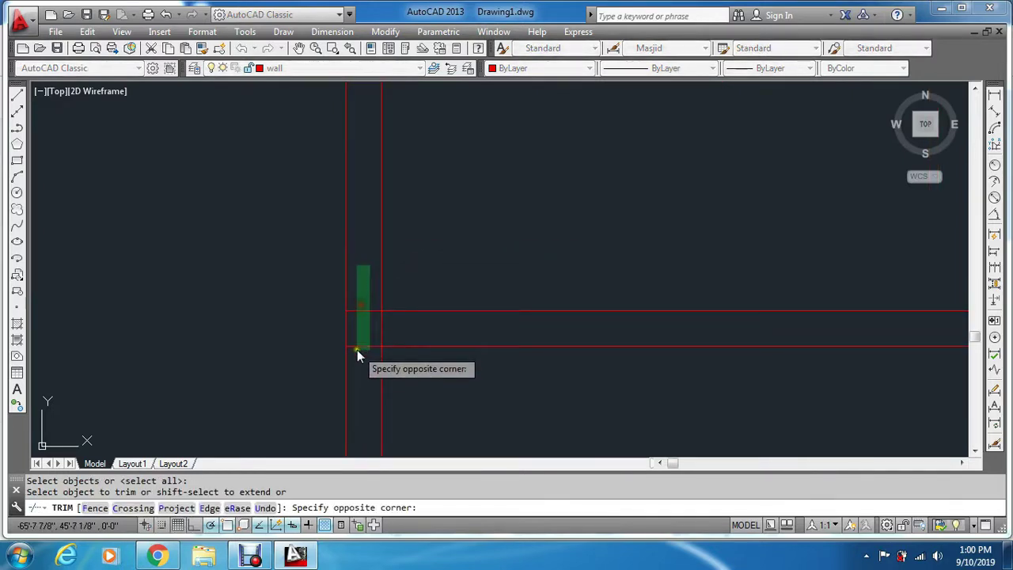
{"action": "left_click", "coordinate": [357, 349]}
{"action": "left_click", "coordinate": [380, 326]}
{"action": "left_click", "coordinate": [370, 324]}
Trim the overlapping lines at the remaining lower wall junctions, then zoom out to the whole plan.
{"action": "scroll", "coordinate": [370, 325], "scroll_direction": "down", "scroll_amount": 2}
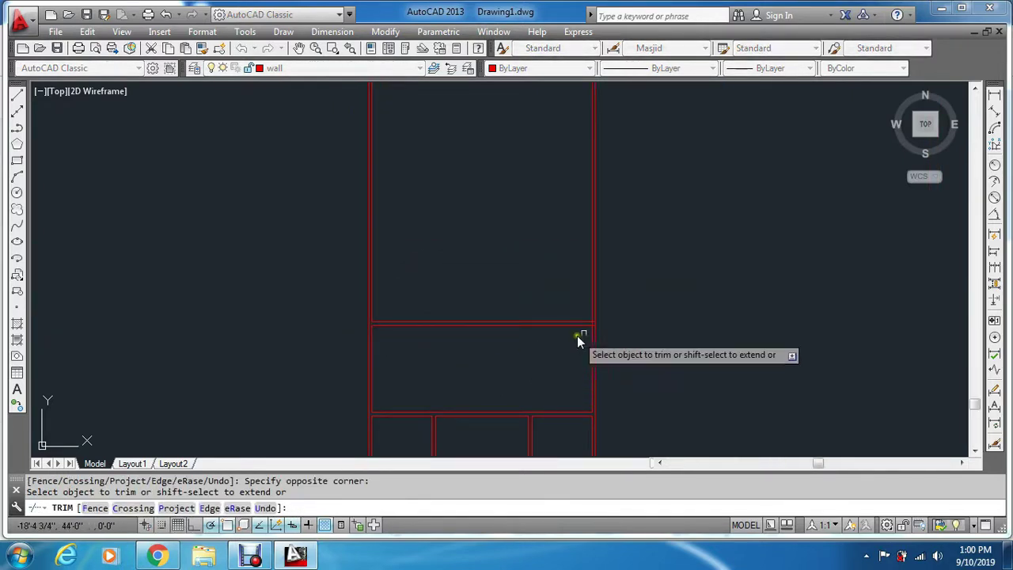
{"action": "scroll", "coordinate": [585, 331], "scroll_direction": "up", "scroll_amount": 2}
{"action": "scroll", "coordinate": [402, 258], "scroll_direction": "up", "scroll_amount": 1}
{"action": "left_click", "coordinate": [397, 247]}
{"action": "left_click", "coordinate": [395, 309]}
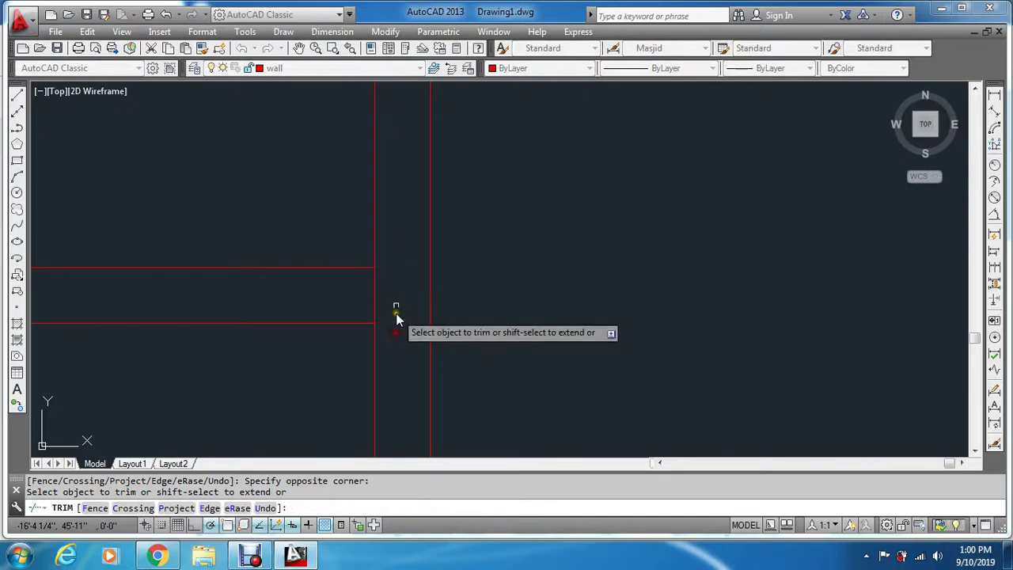
{"action": "left_click", "coordinate": [401, 282]}
{"action": "left_click", "coordinate": [364, 294]}
{"action": "scroll", "coordinate": [370, 348], "scroll_direction": "down", "scroll_amount": 2}
{"action": "scroll", "coordinate": [360, 372], "scroll_direction": "up", "scroll_amount": 2}
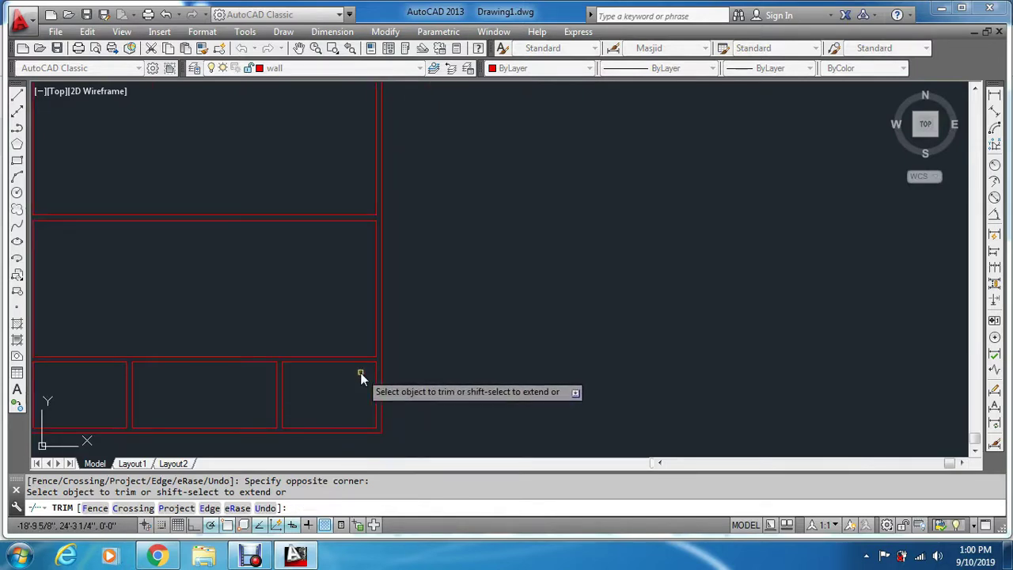
{"action": "key", "text": "Escape"}
{"action": "type", "text": "z"}
{"action": "key", "text": "Return"}
{"action": "type", "text": "e"}
{"action": "key", "text": "Return"}
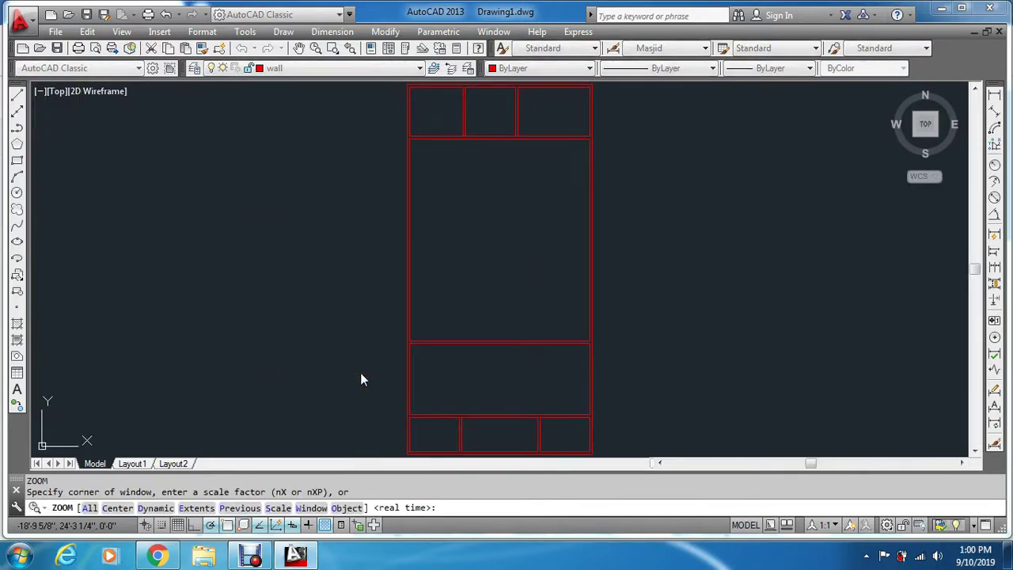
{"action": "key", "text": "Escape"}
{"action": "key", "text": "Escape"}
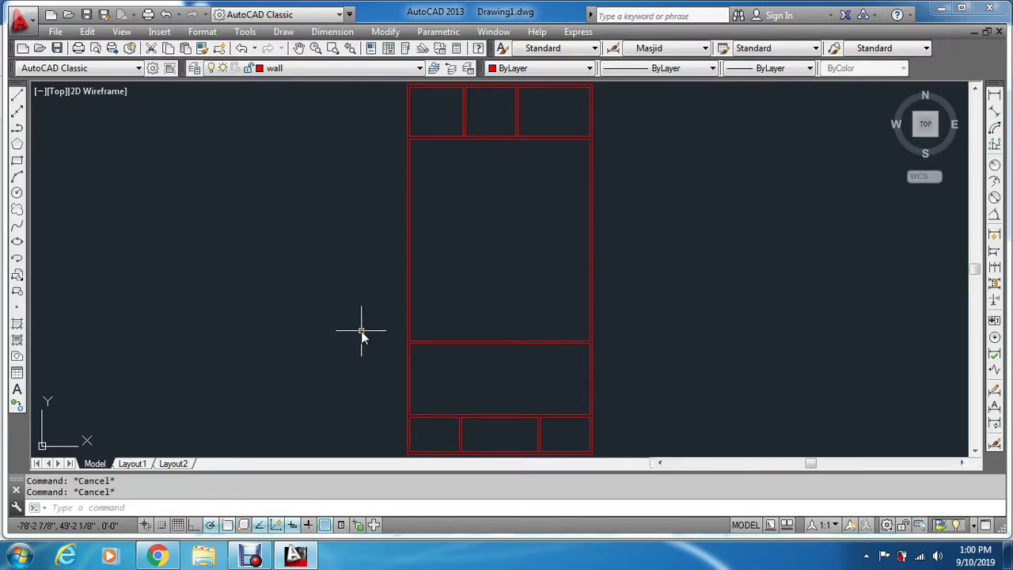